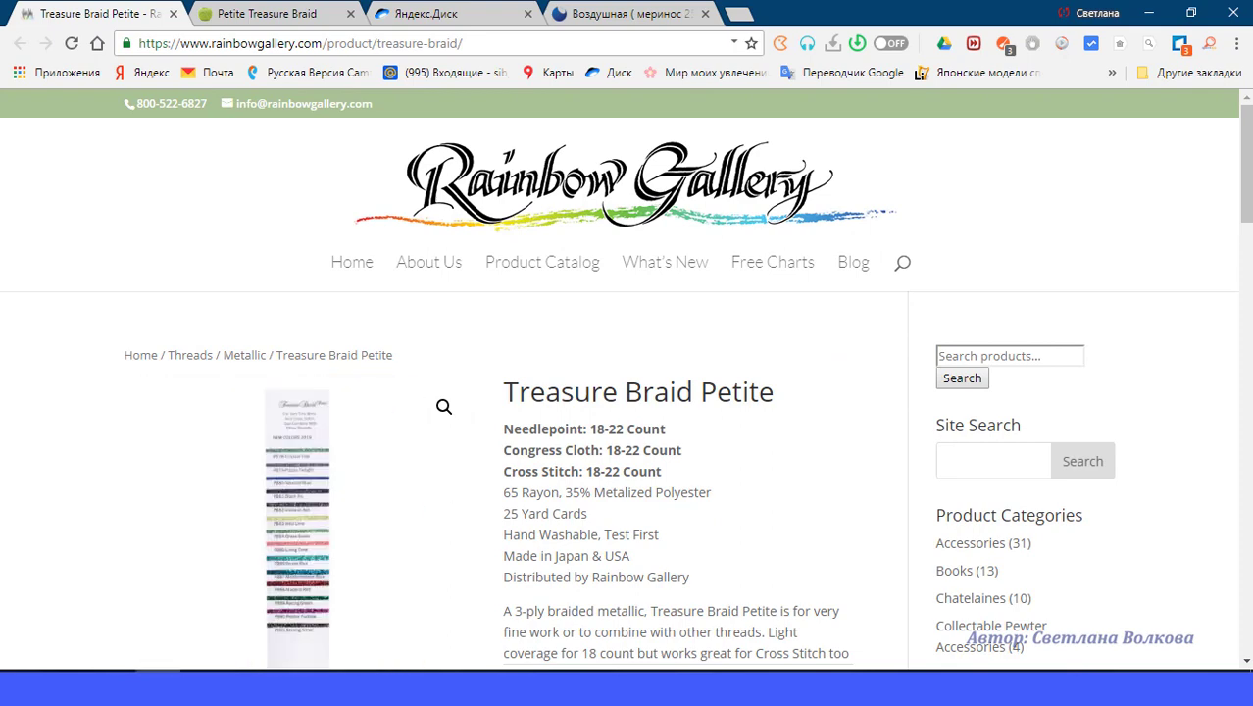
# Switch to Pattern Maker, open the palette options from the first palette colour, and choose Rainbow Gallery(R) as the colour type.
pyautogui.click(287, 684)
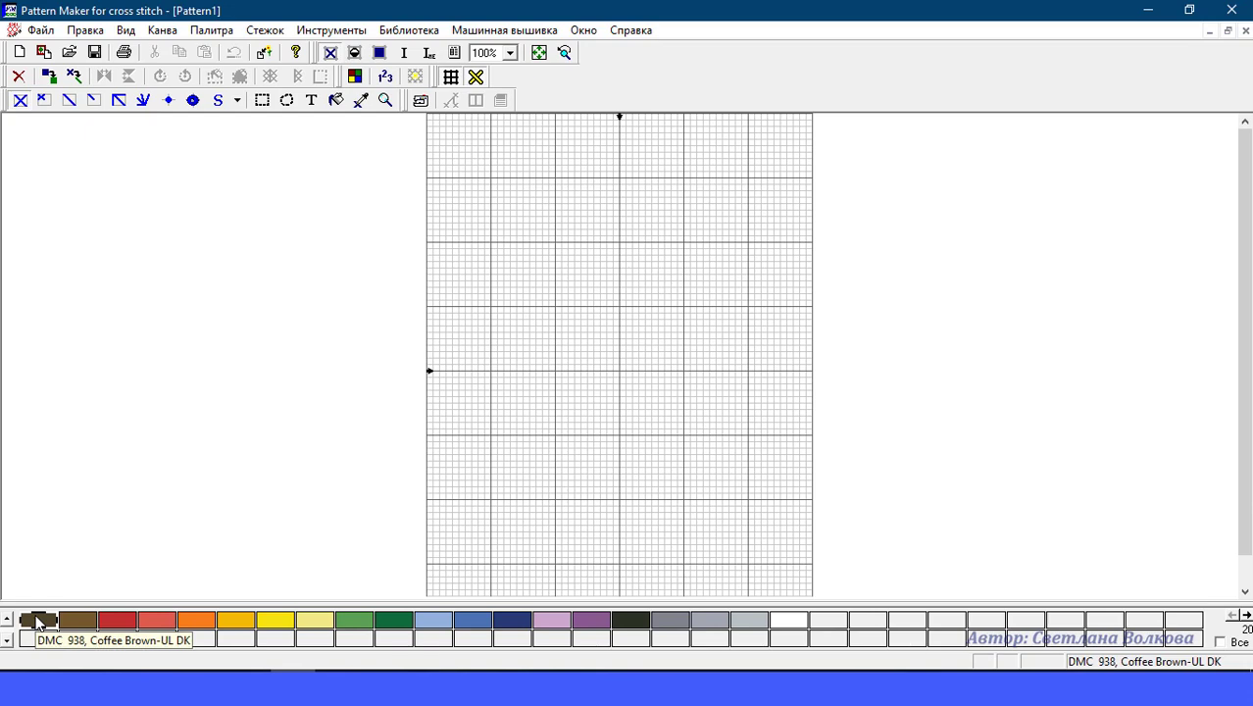
pyautogui.doubleClick(35, 624)
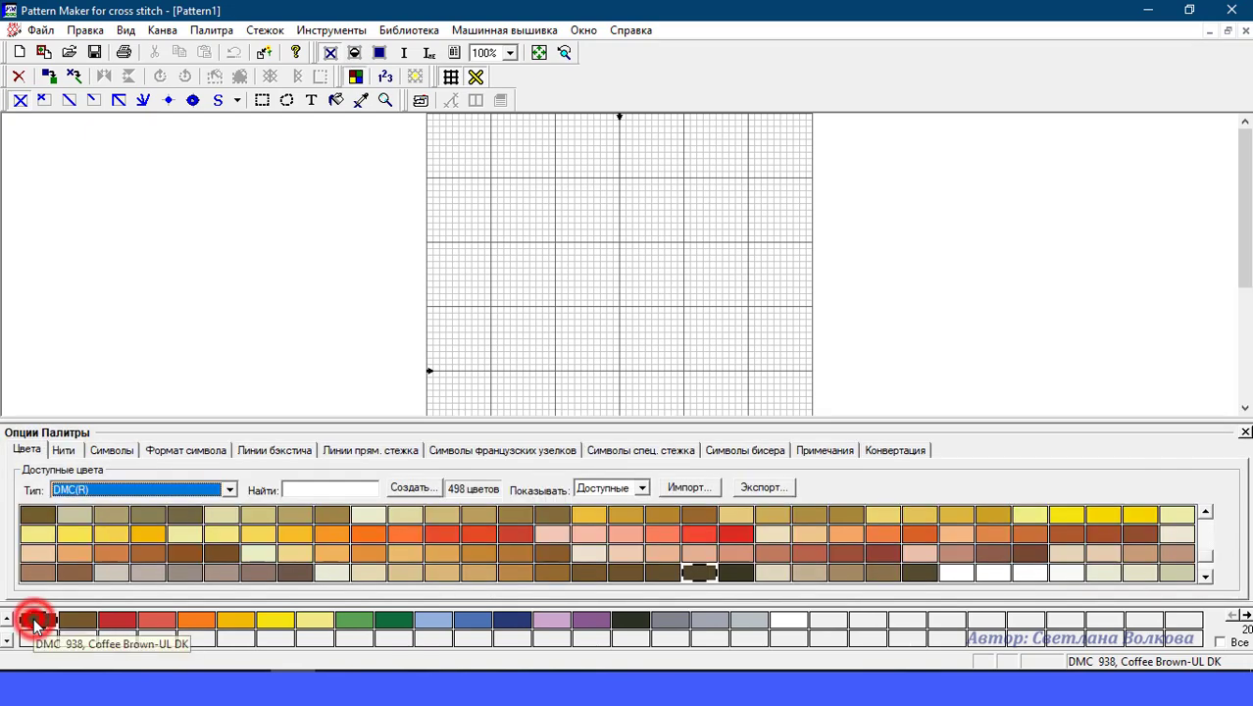
pyautogui.click(230, 490)
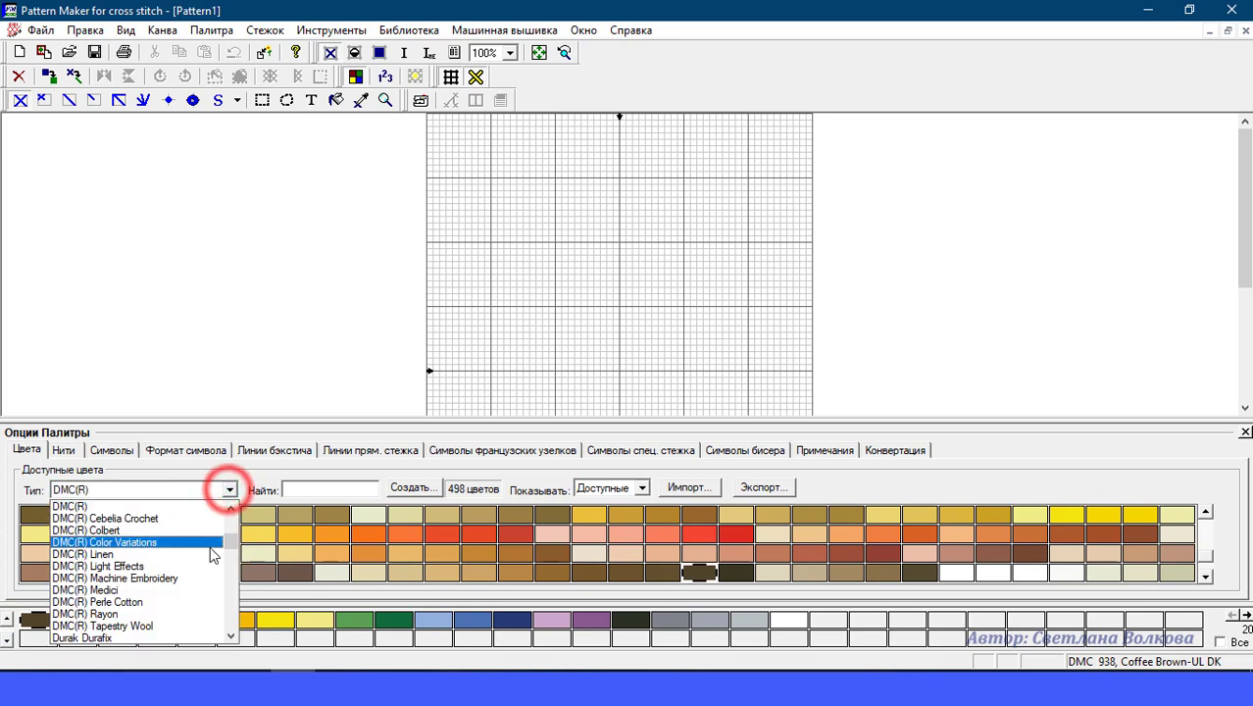
pyautogui.scroll(-5, 210, 554)
pyautogui.scroll(-8, 210, 557)
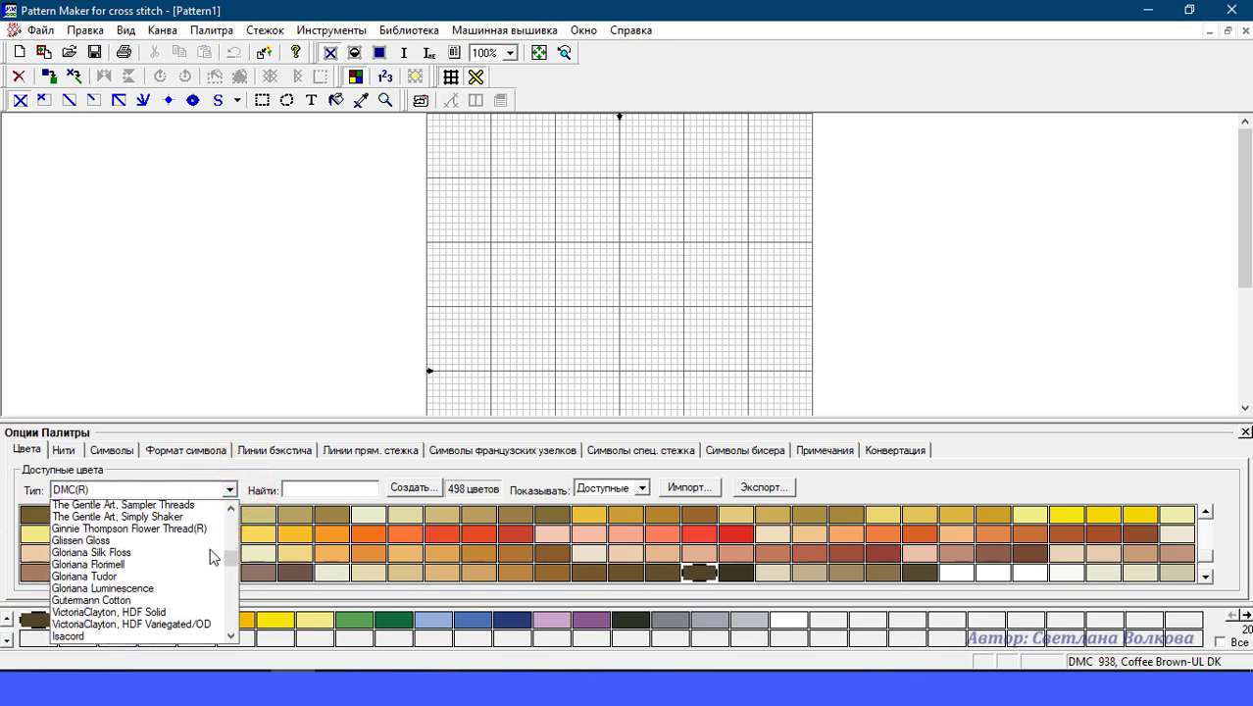
pyautogui.scroll(-9, 210, 554)
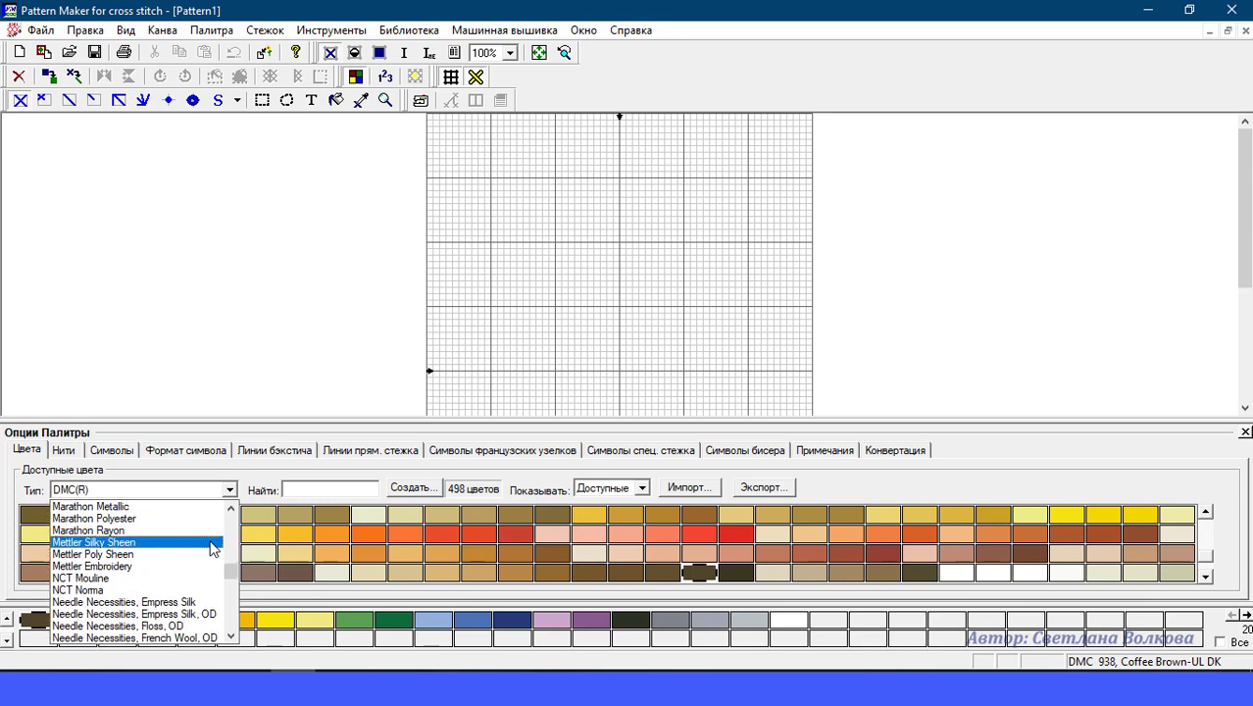
pyautogui.scroll(-7, 208, 545)
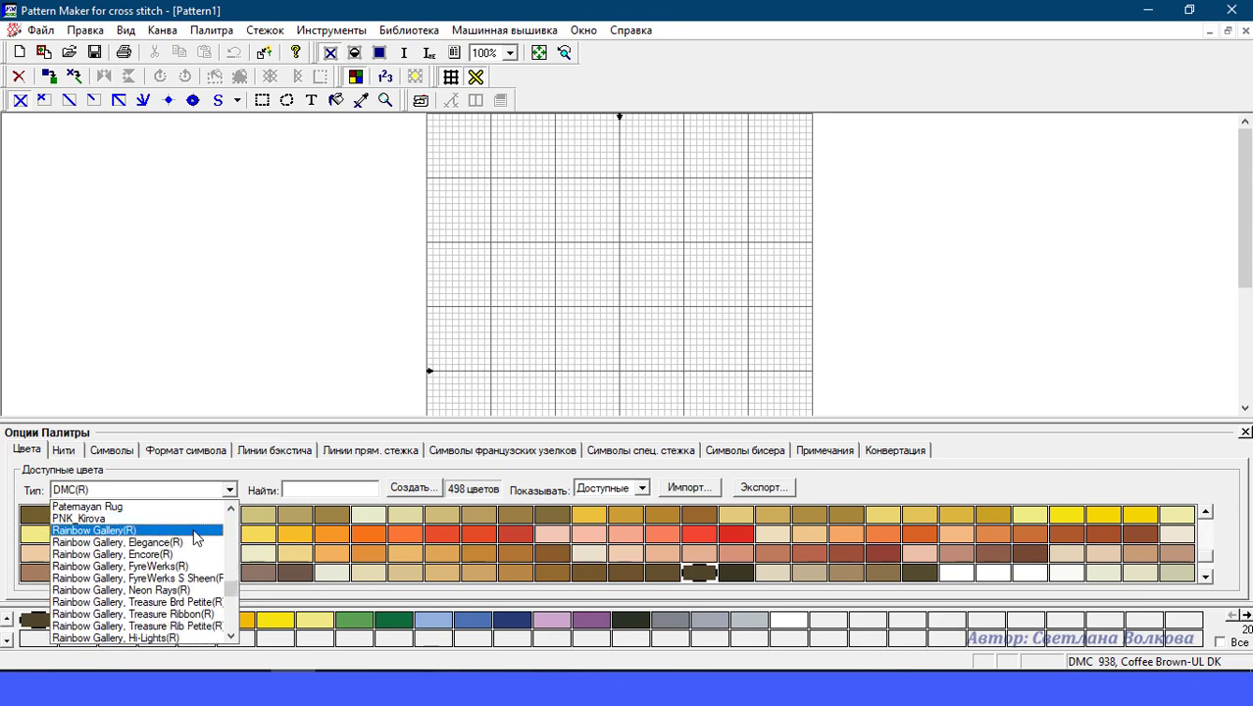
pyautogui.click(191, 530)
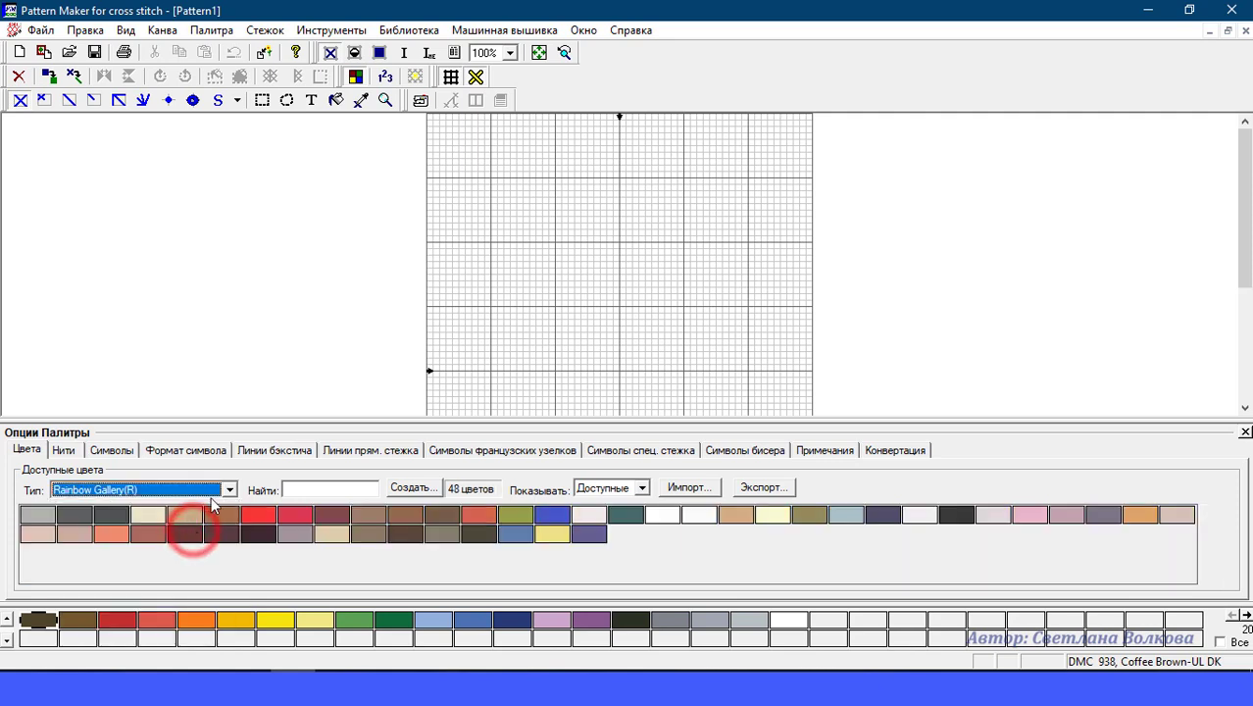
# Display the available colours of Rainbow Gallery, Elegance(R) and FyreWerks(R), and look through the other Rainbow Gallery types.
pyautogui.click(212, 490)
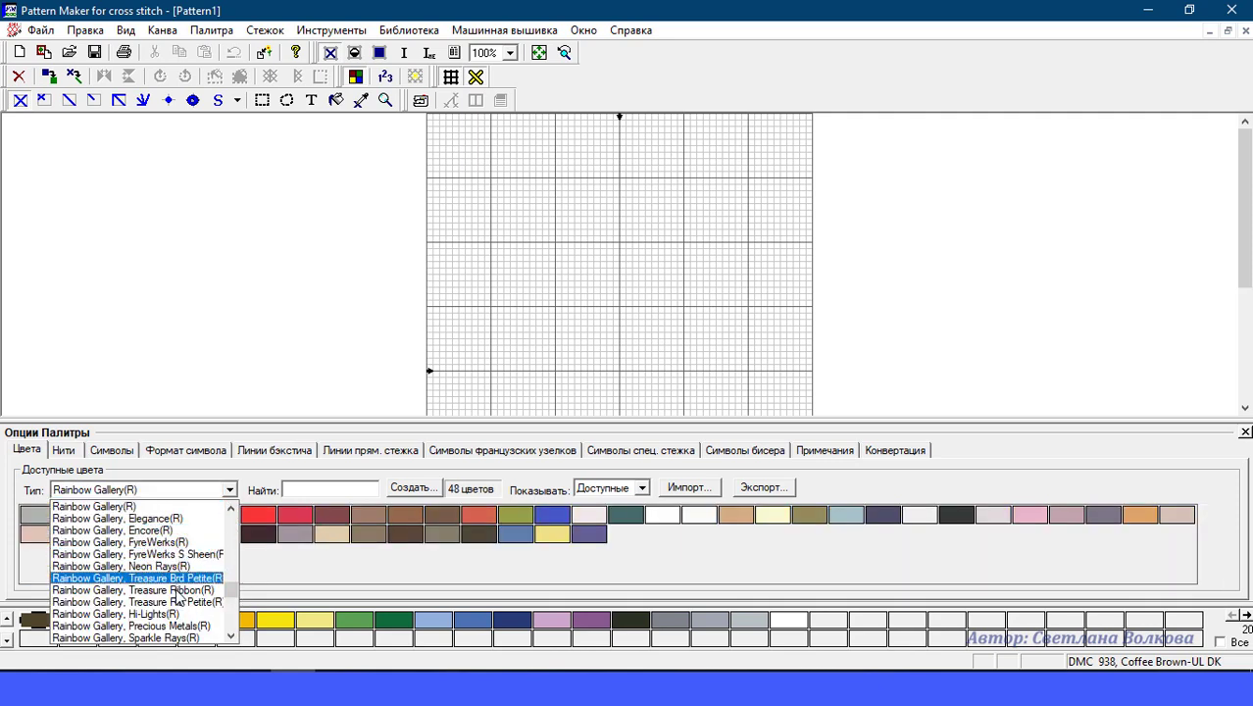
pyautogui.click(188, 517)
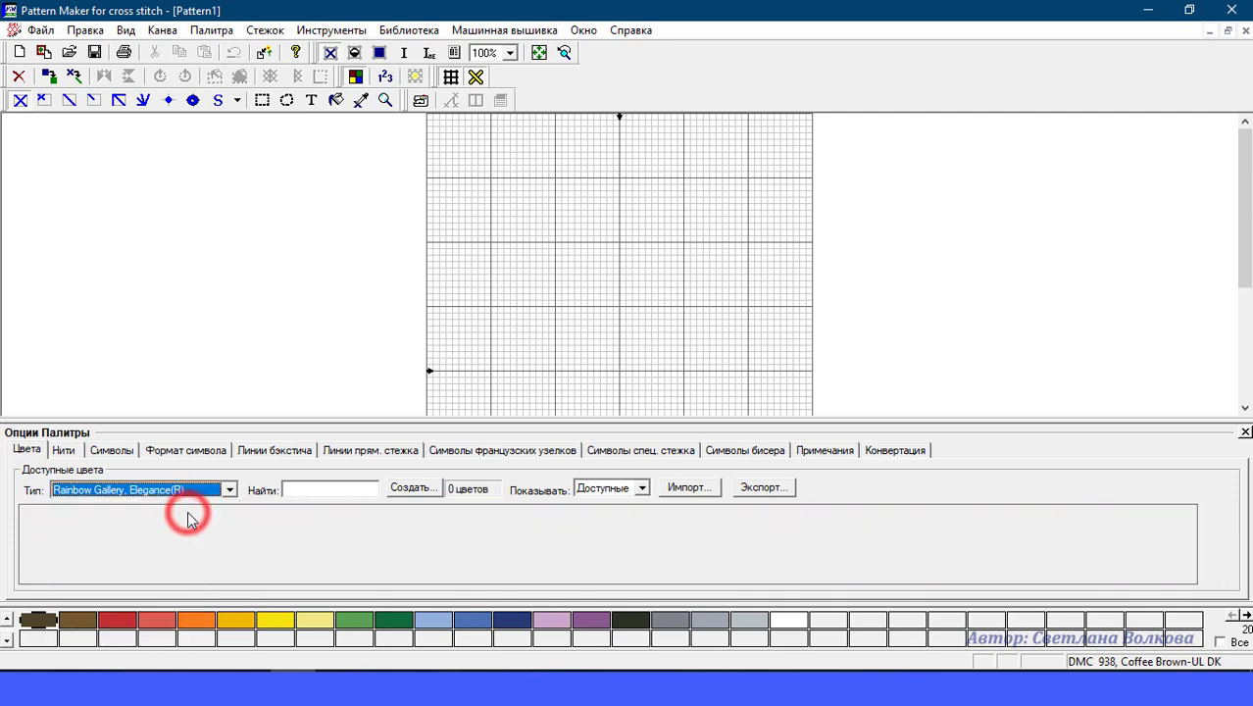
pyautogui.click(229, 489)
pyautogui.click(216, 530)
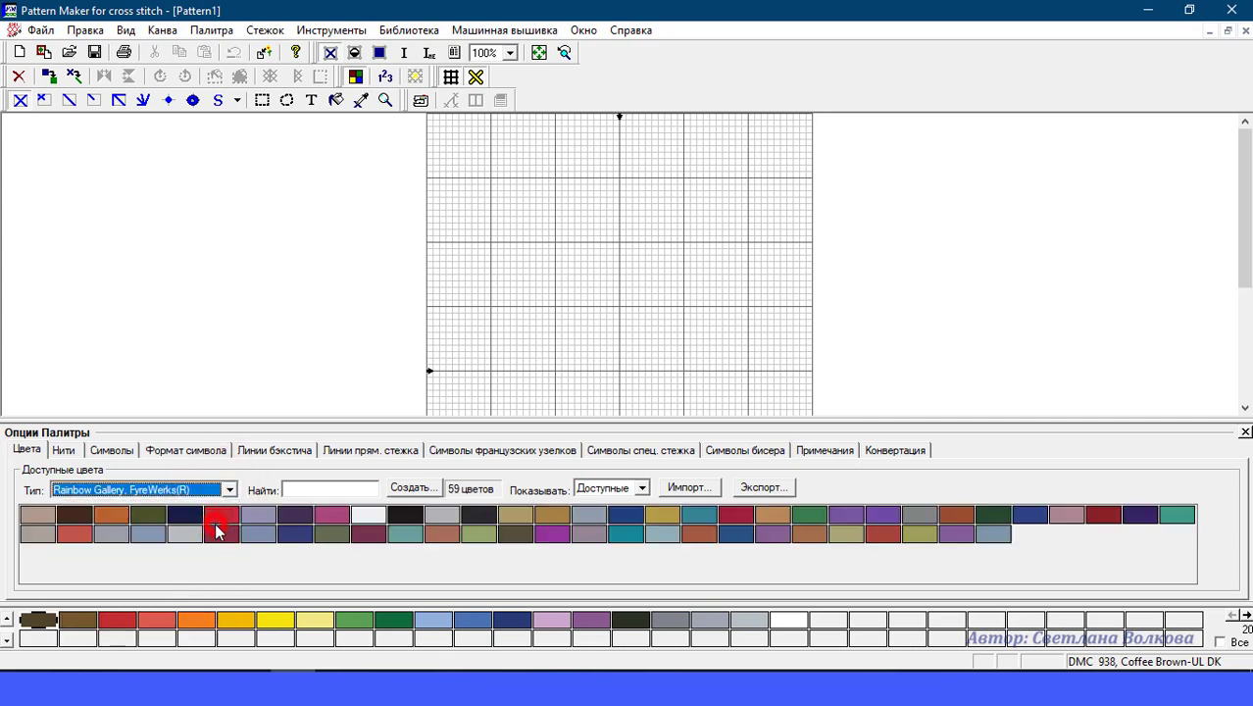
pyautogui.click(229, 491)
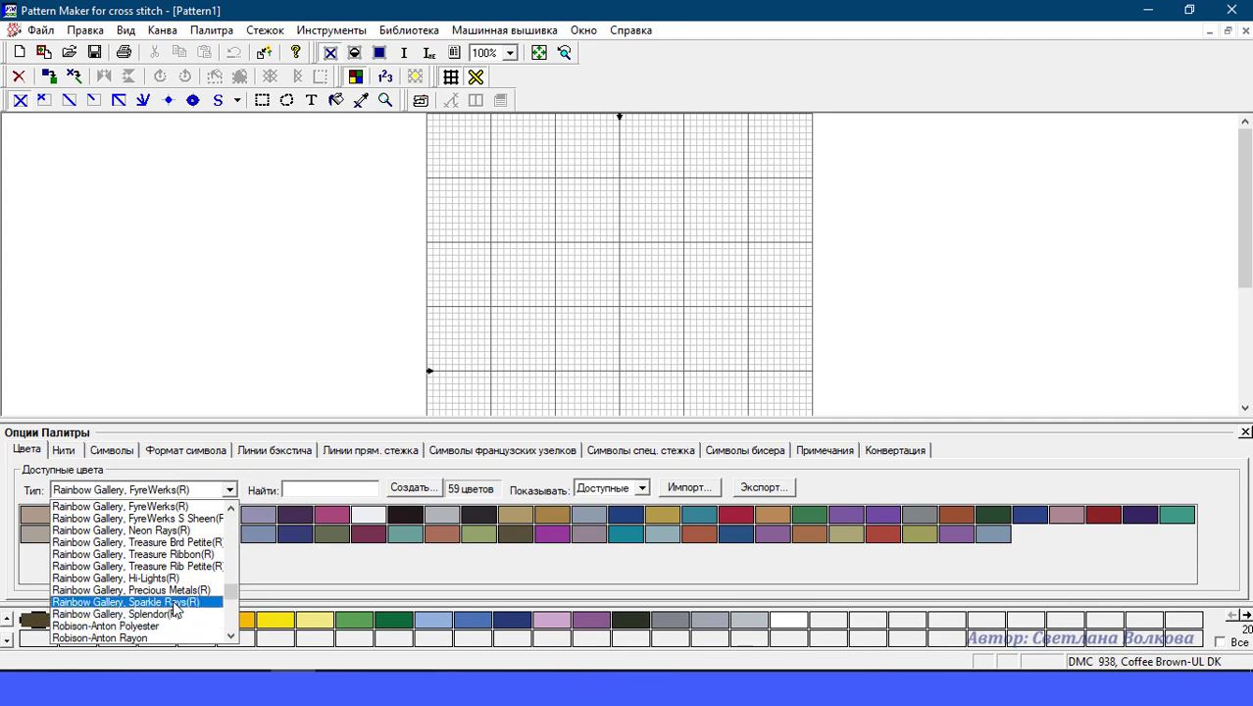
pyautogui.click(235, 425)
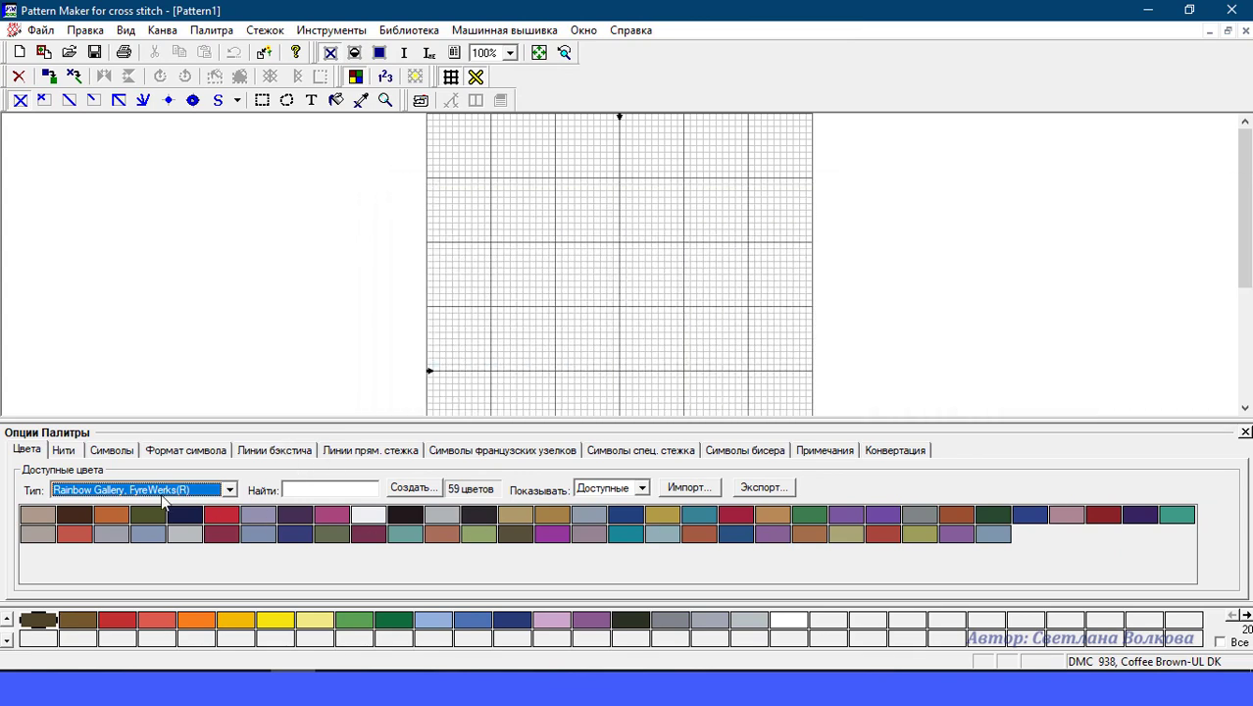
pyautogui.click(1142, 389)
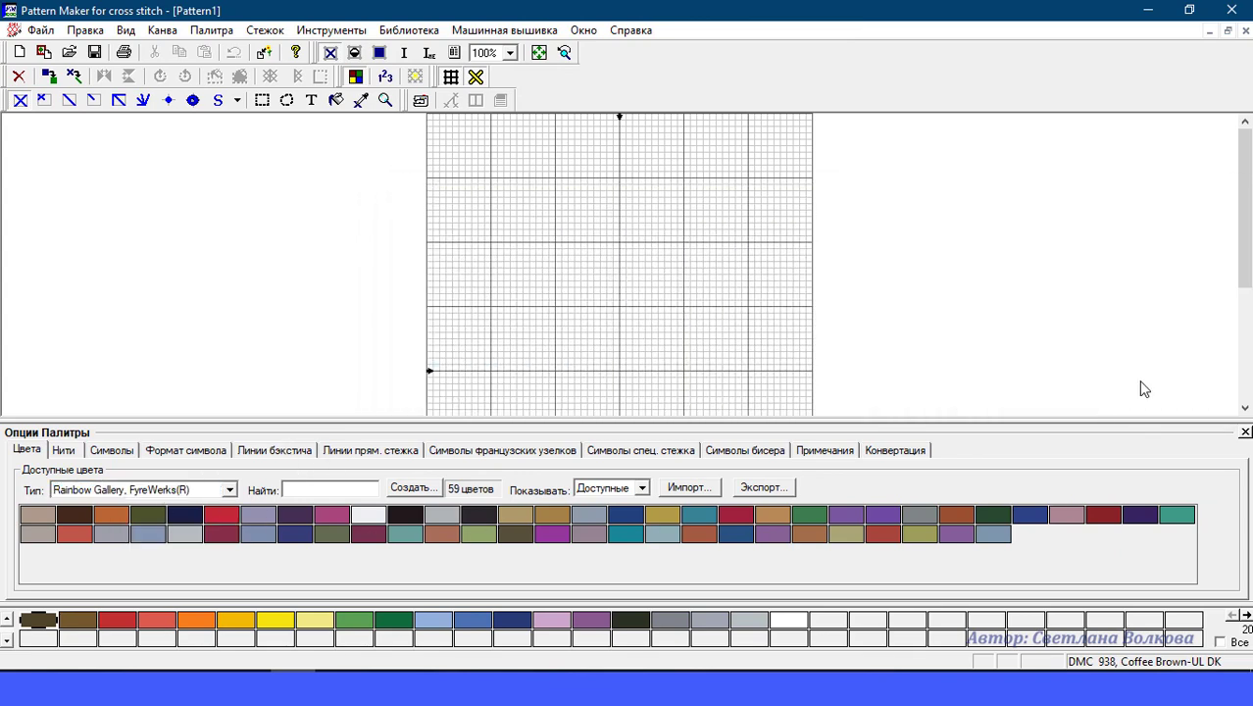
# Open floss_colors.csv from the ИМПОРТ ПАЛИТР folder in Notepad and maximize its window to examine the colour data format.
pyautogui.click(765, 494)
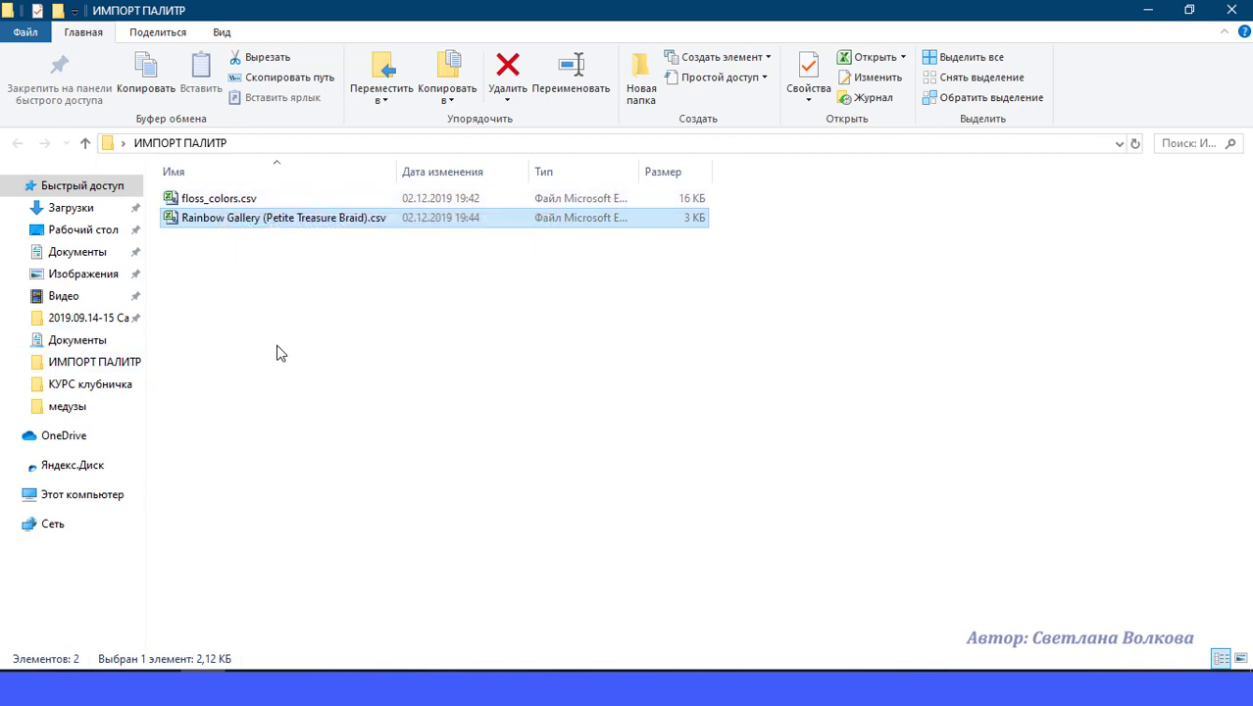
pyautogui.click(193, 201)
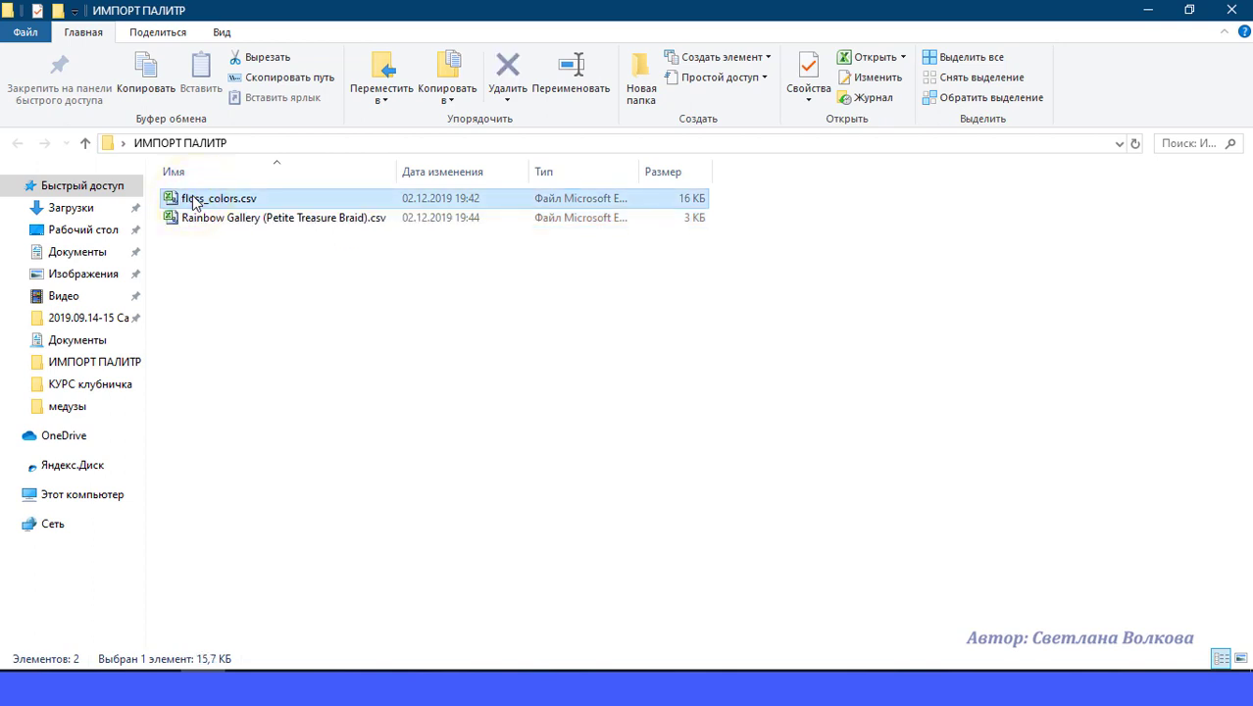
pyautogui.rightClick(194, 201)
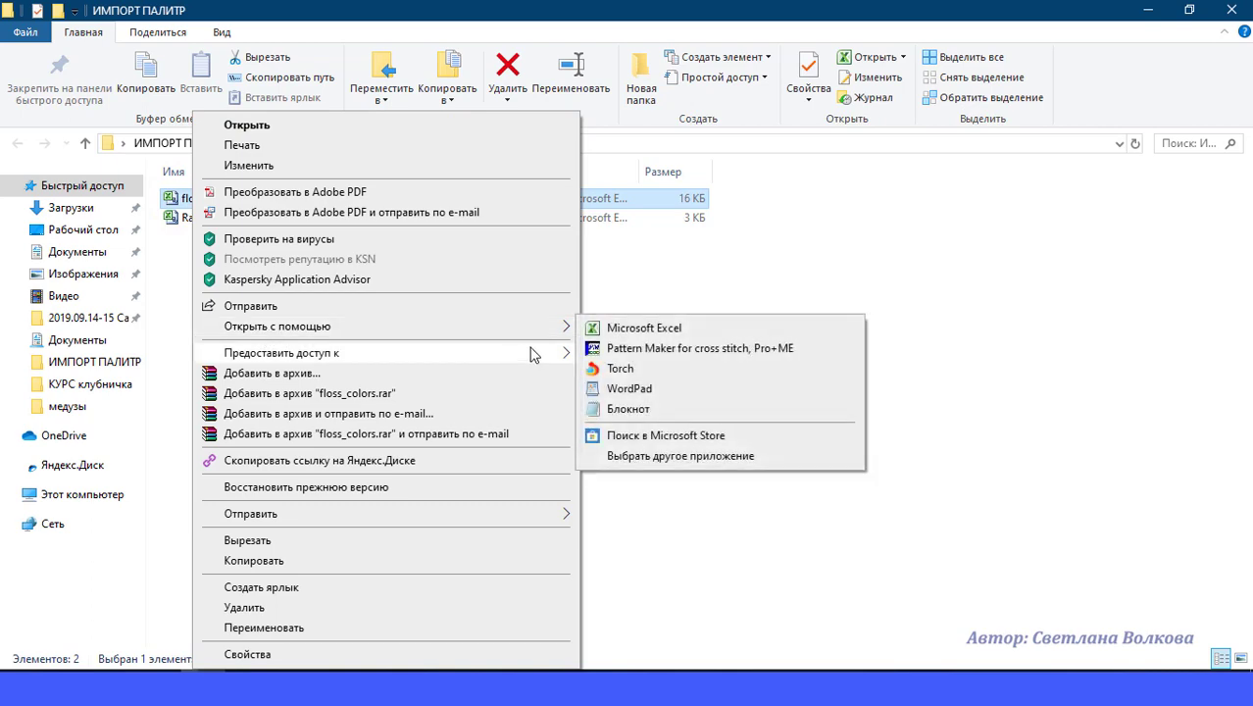
pyautogui.click(628, 409)
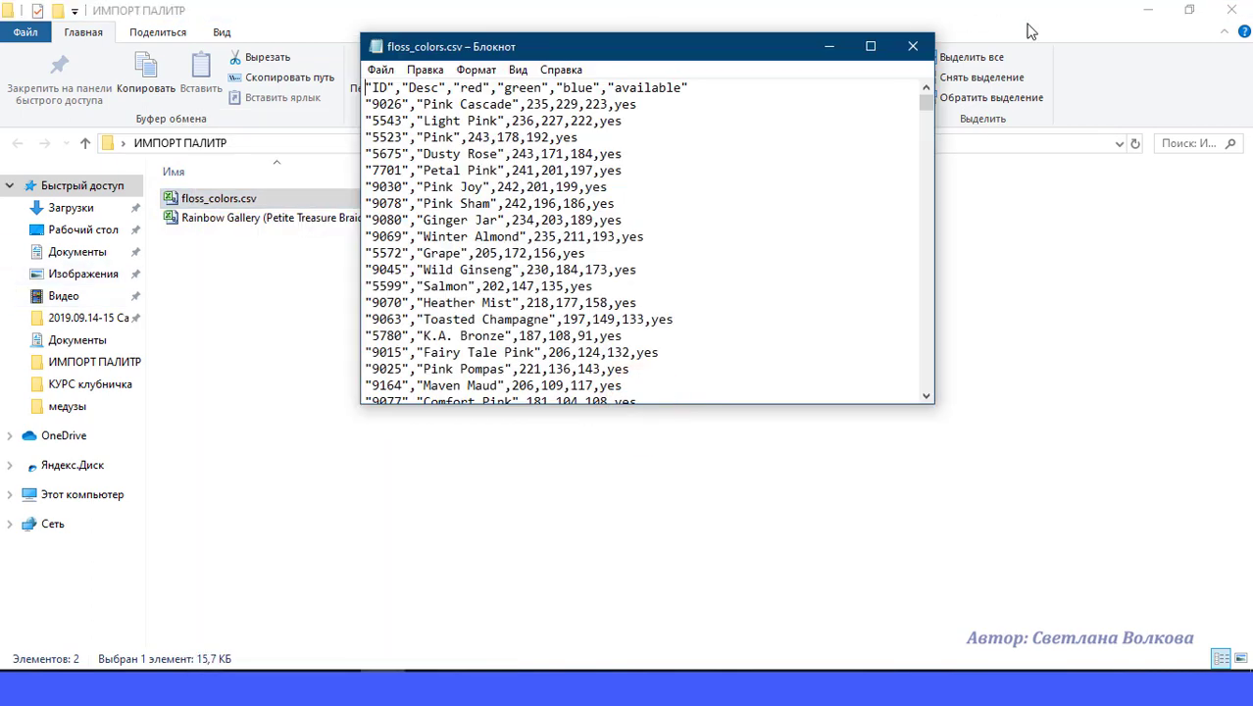
pyautogui.click(872, 47)
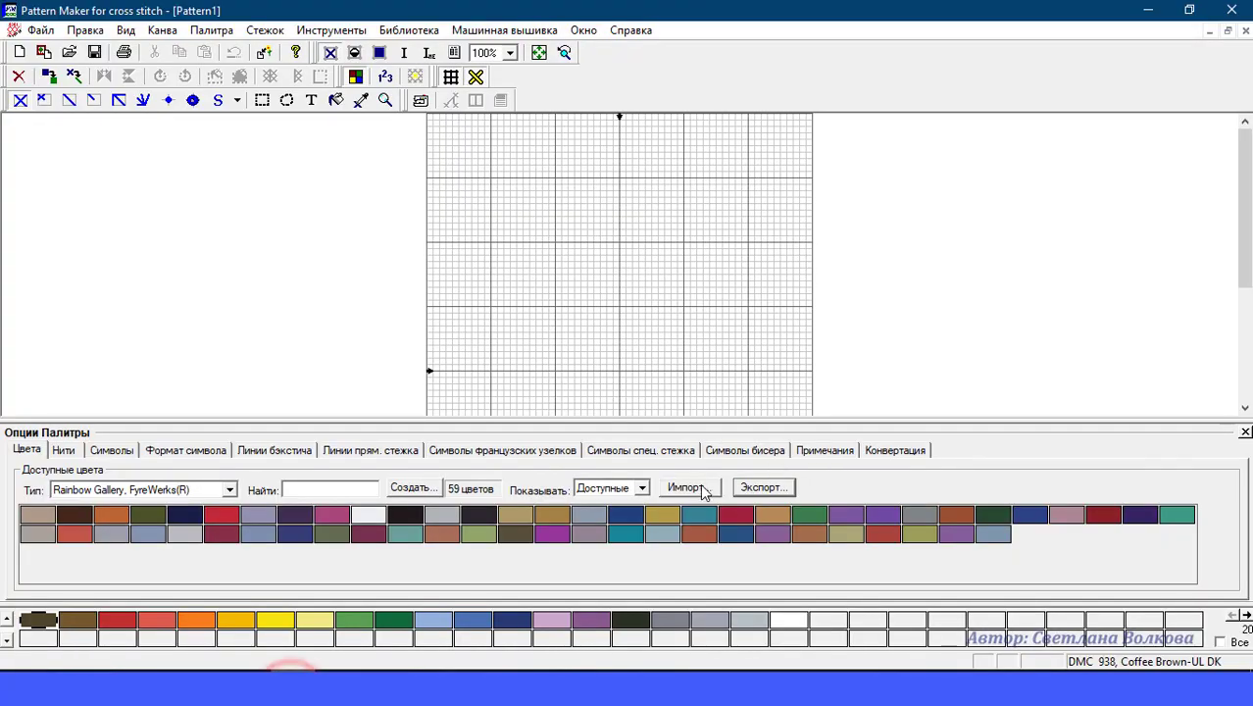
# Set the palette options to show all colours (Все) for the current thread type.
pyautogui.click(644, 488)
pyautogui.click(643, 489)
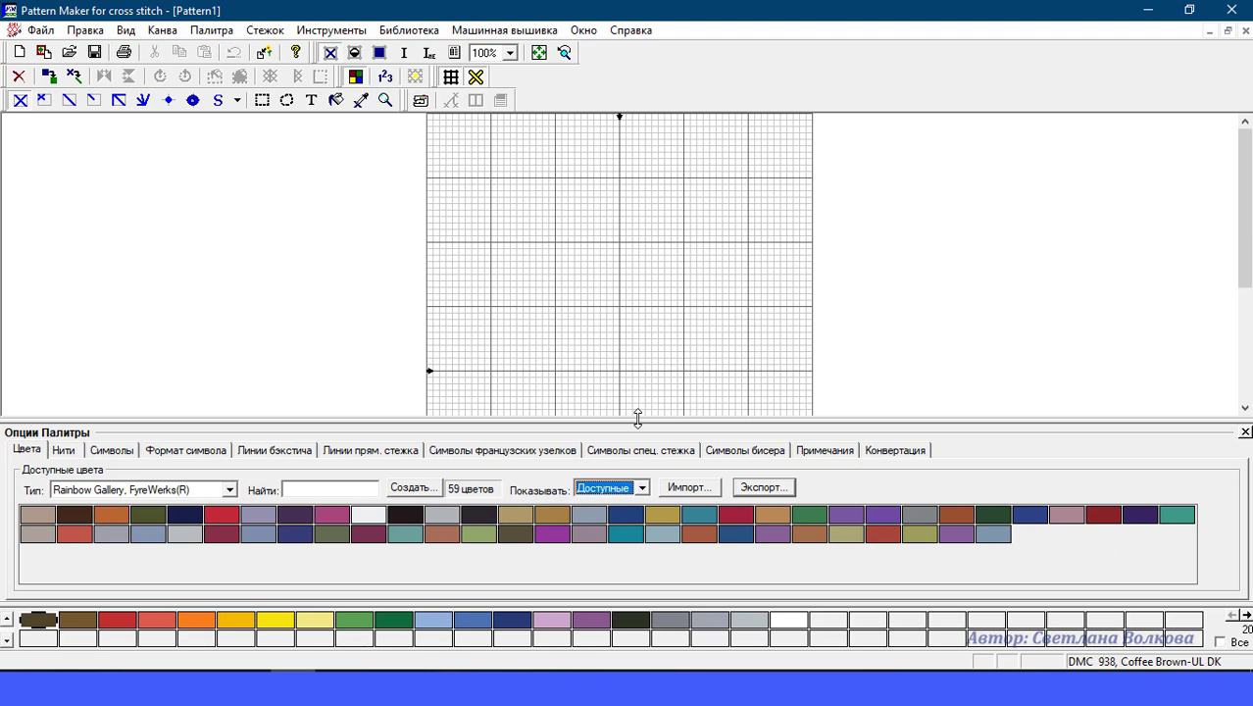
pyautogui.click(637, 417)
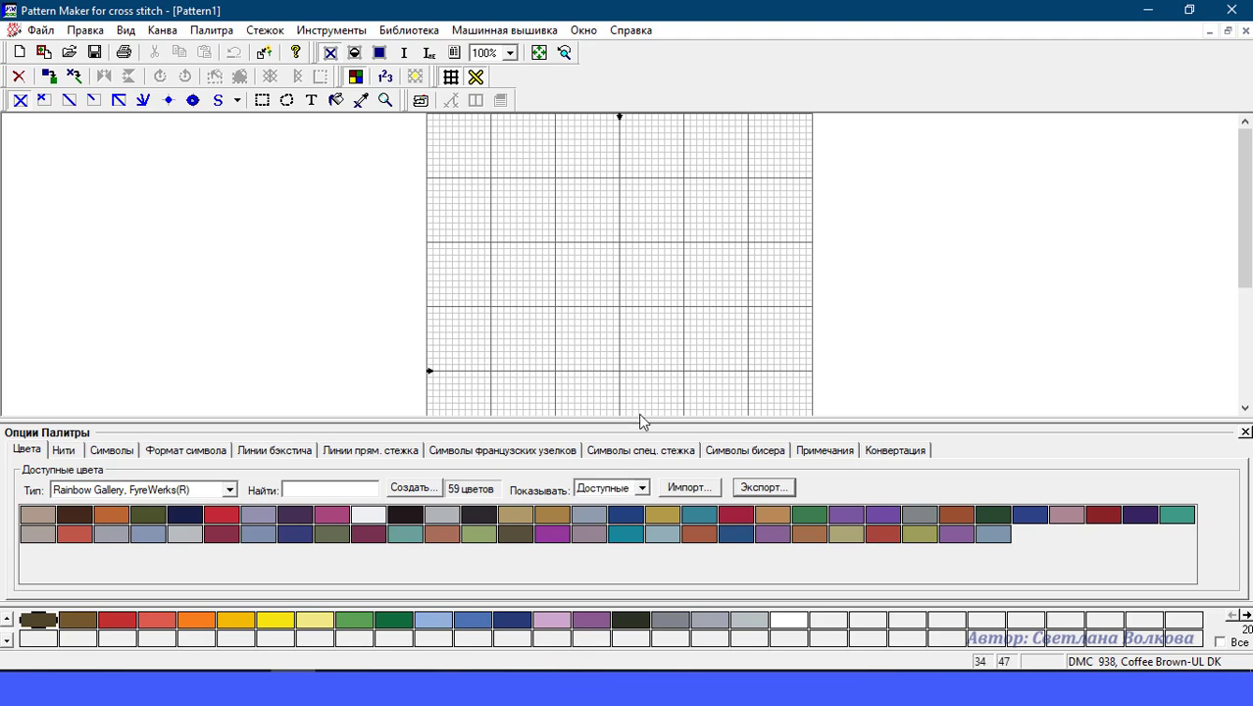
pyautogui.click(640, 488)
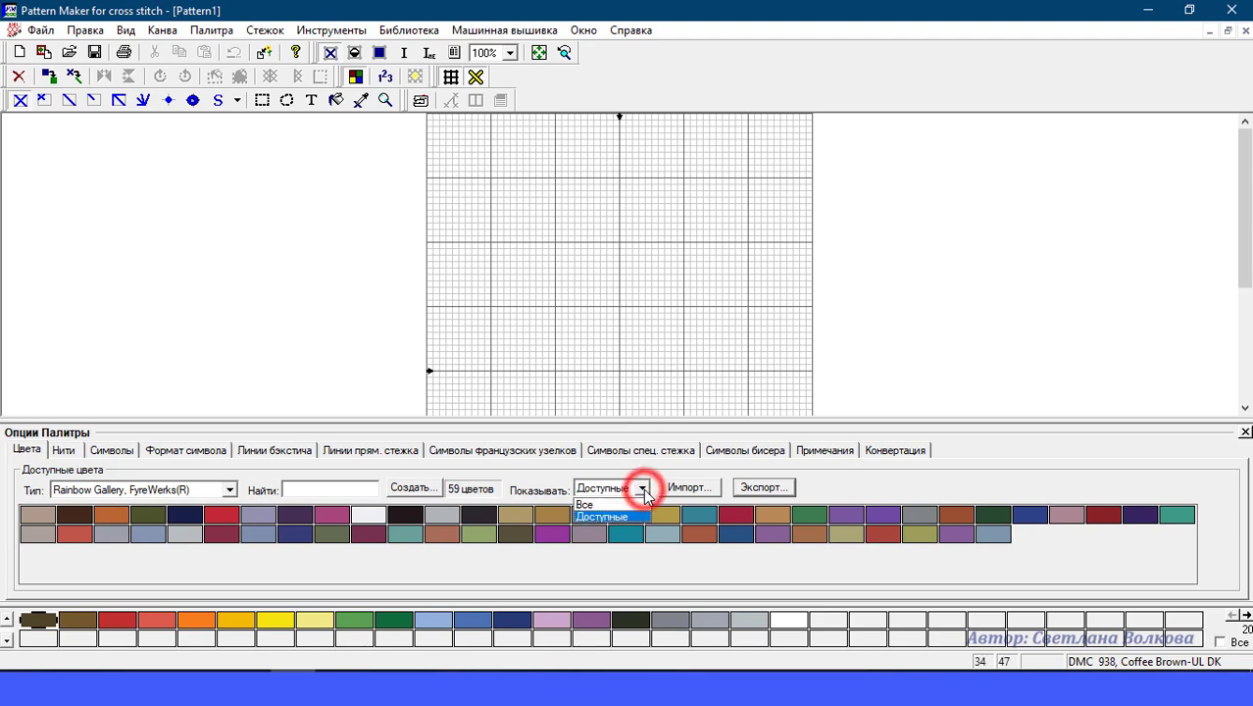
pyautogui.click(632, 504)
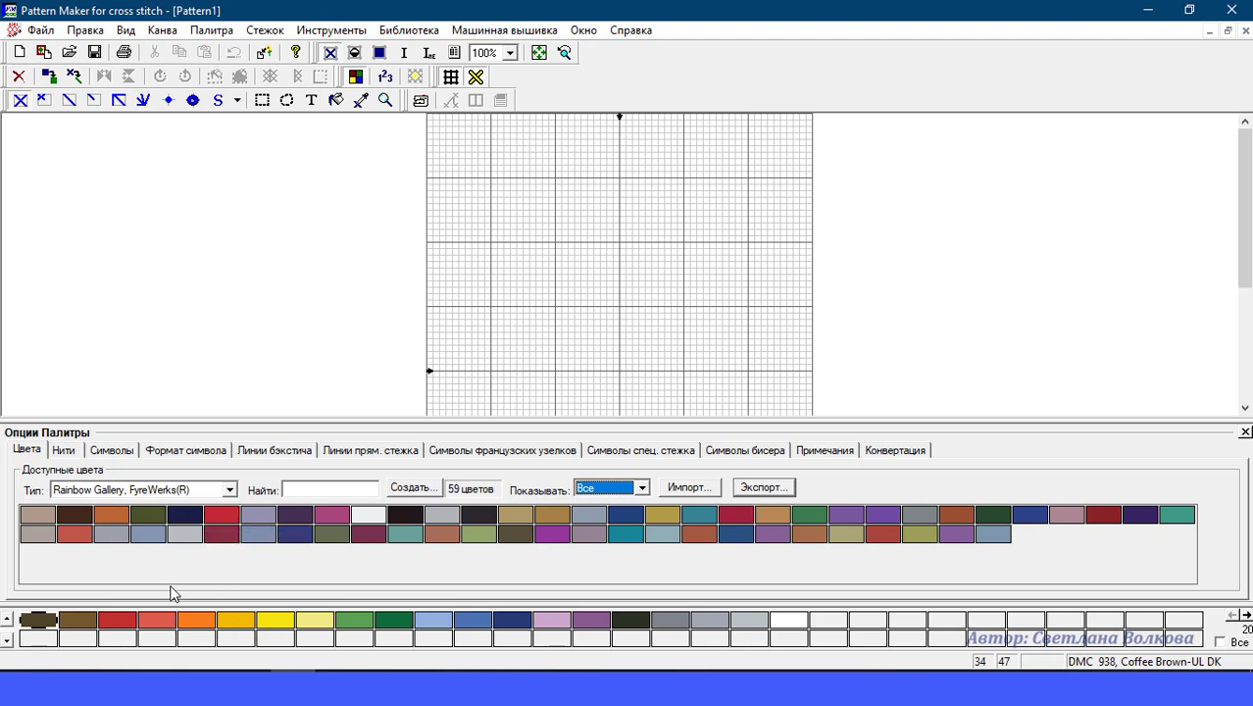
# Open Rainbow Gallery (Petite Treasure Braid).csv in Notepad, examine its colour list in a maximized window, and close it.
pyautogui.moveTo(201, 687)
pyautogui.click(214, 595)
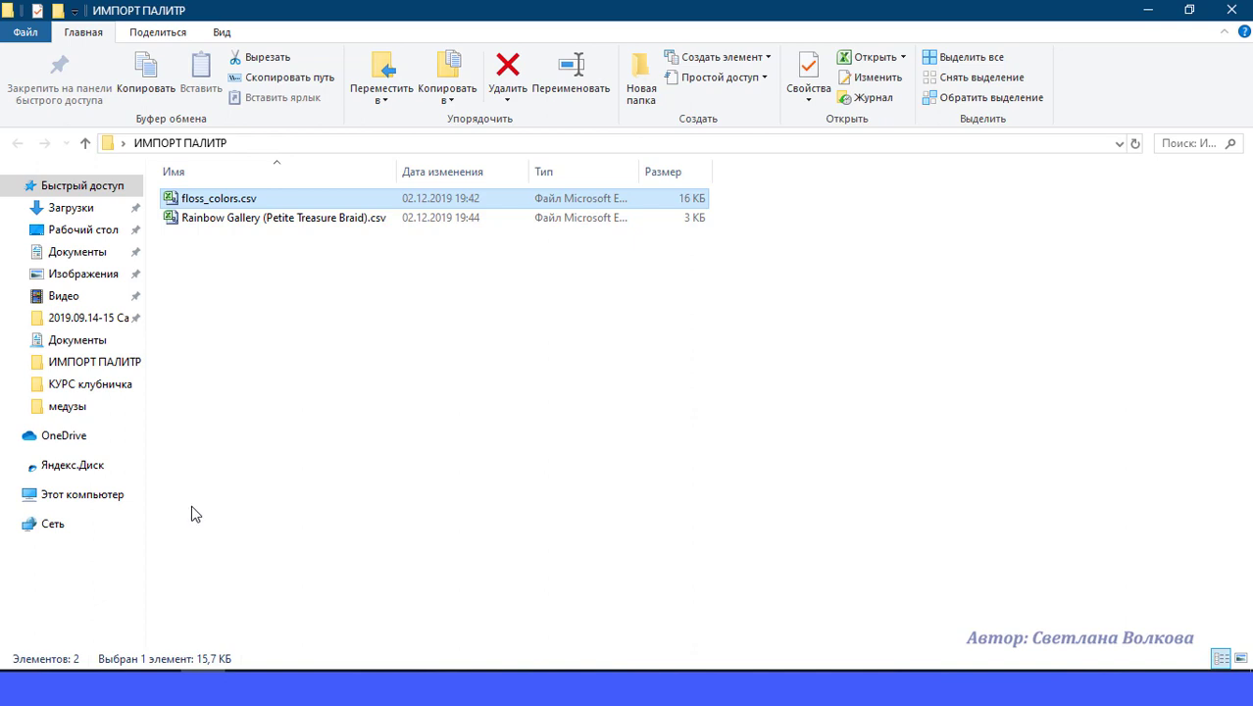
pyautogui.rightClick(219, 225)
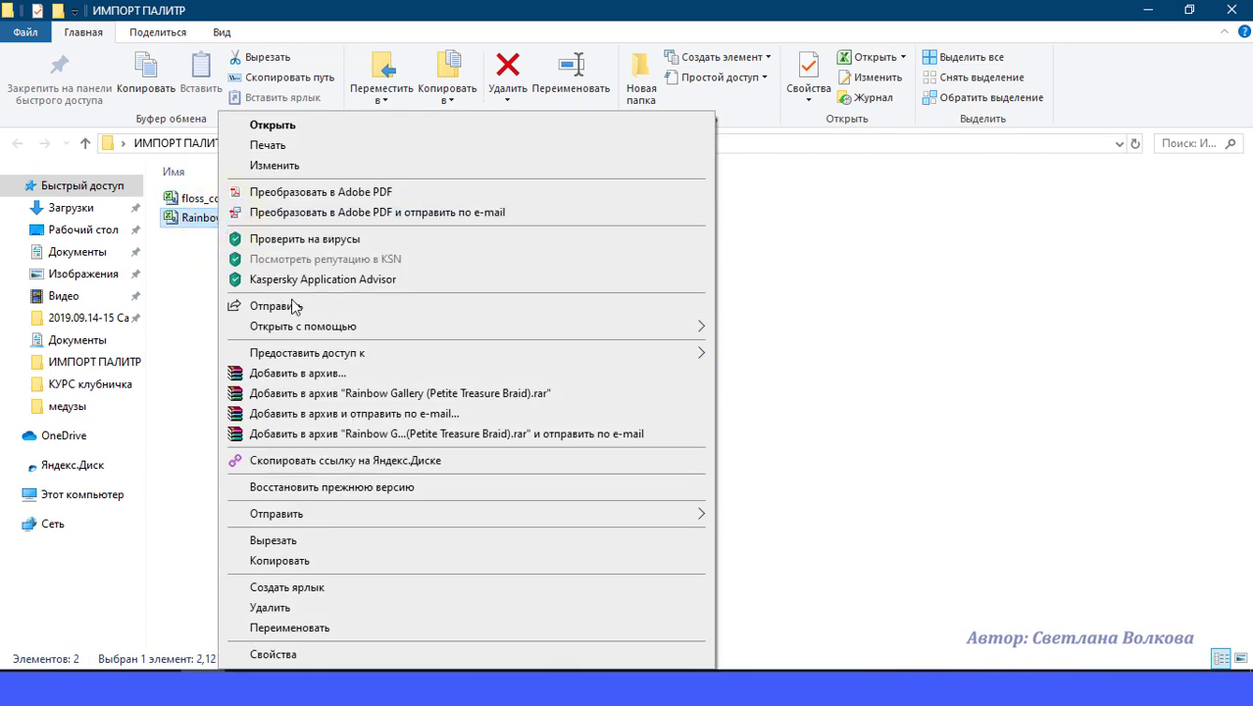
pyautogui.moveTo(560, 328)
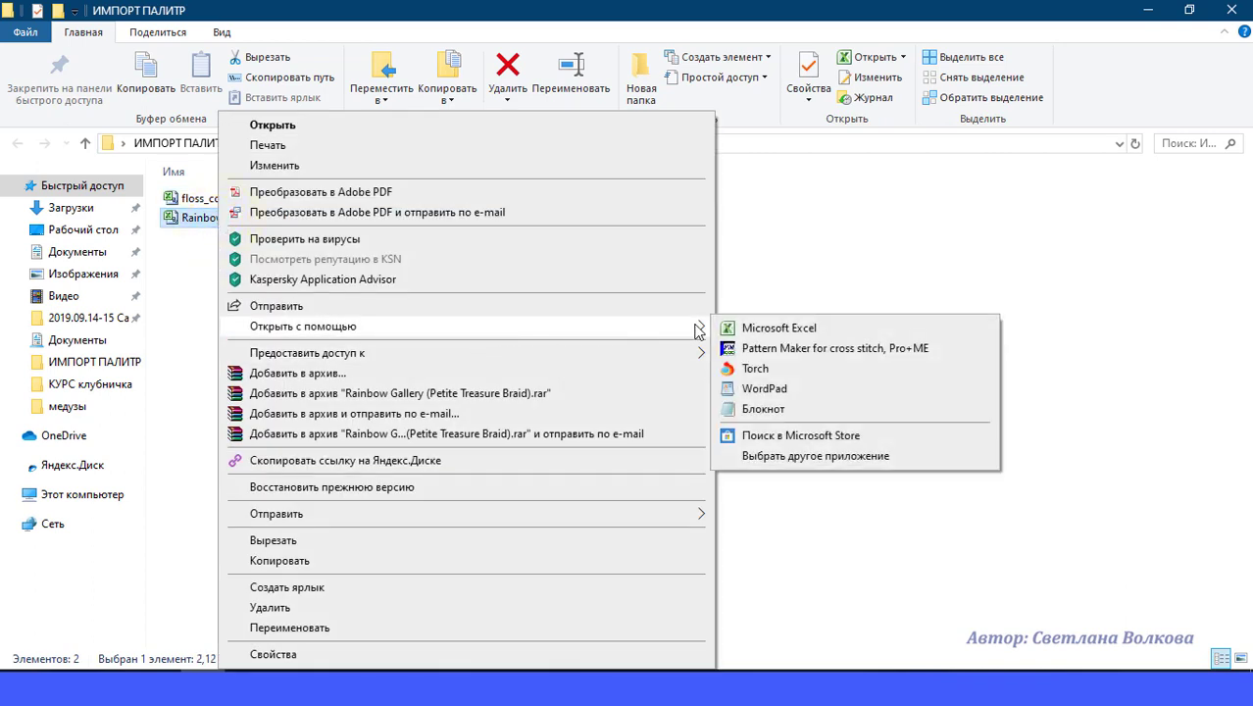
pyautogui.click(737, 411)
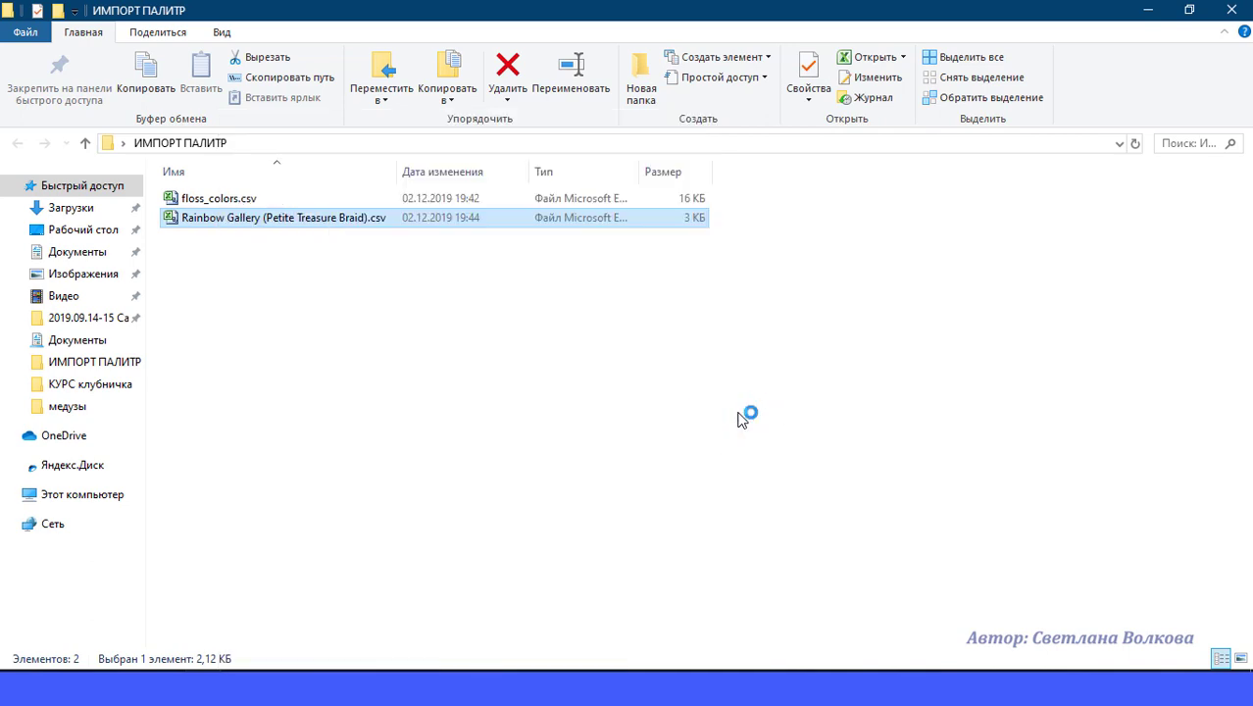
pyautogui.click(872, 48)
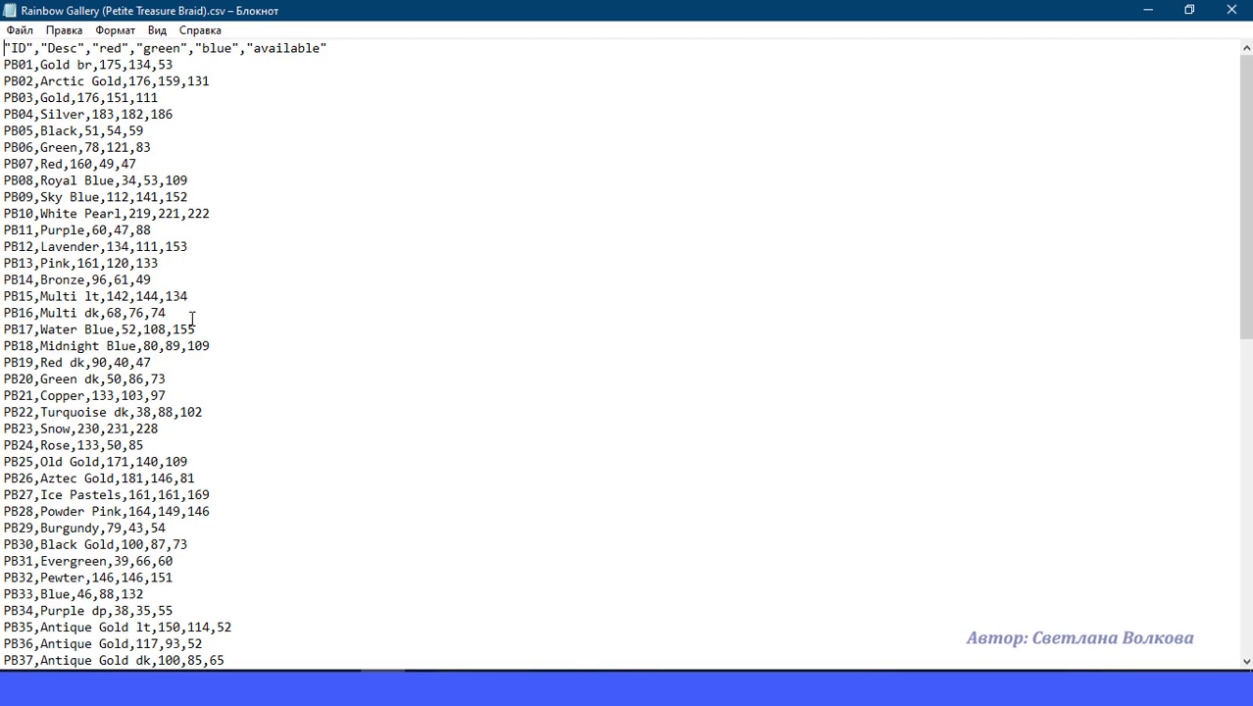
pyautogui.click(1246, 11)
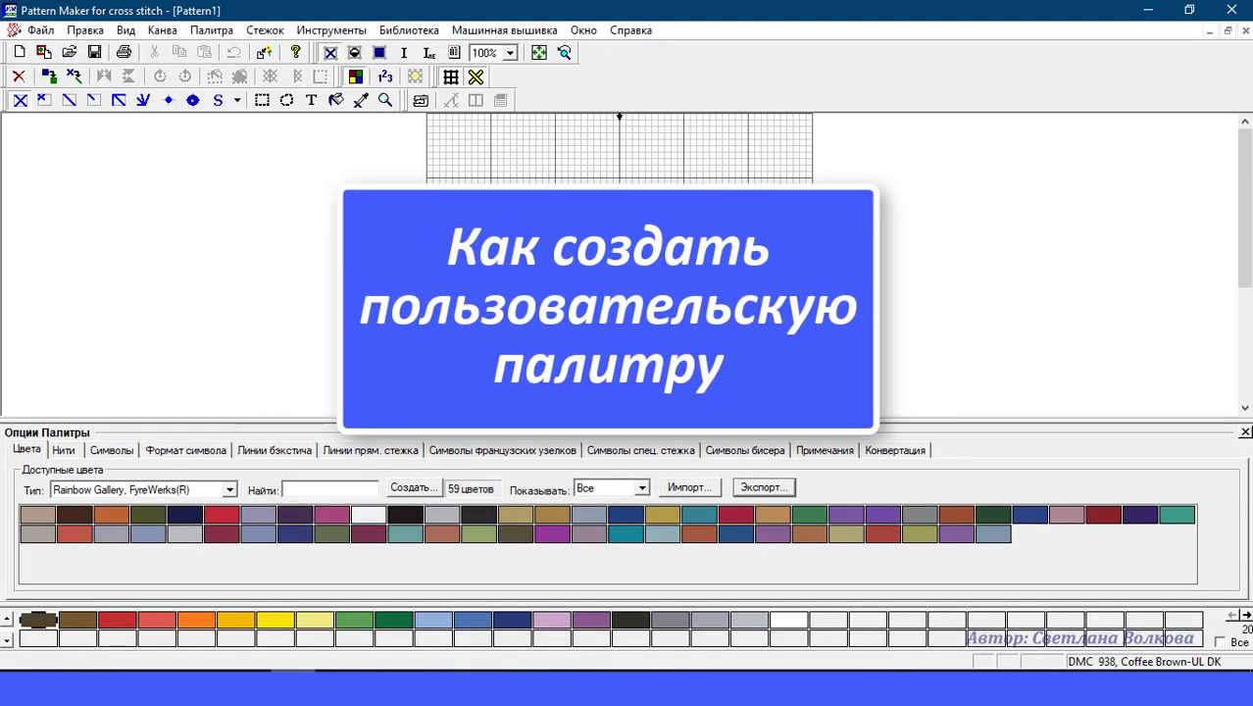
# Check the colours of the Rainbow Gallery types Elegance(R), Encore(R), FyreWerks(R) and Neon Rays(R) in turn.
pyautogui.click(227, 494)
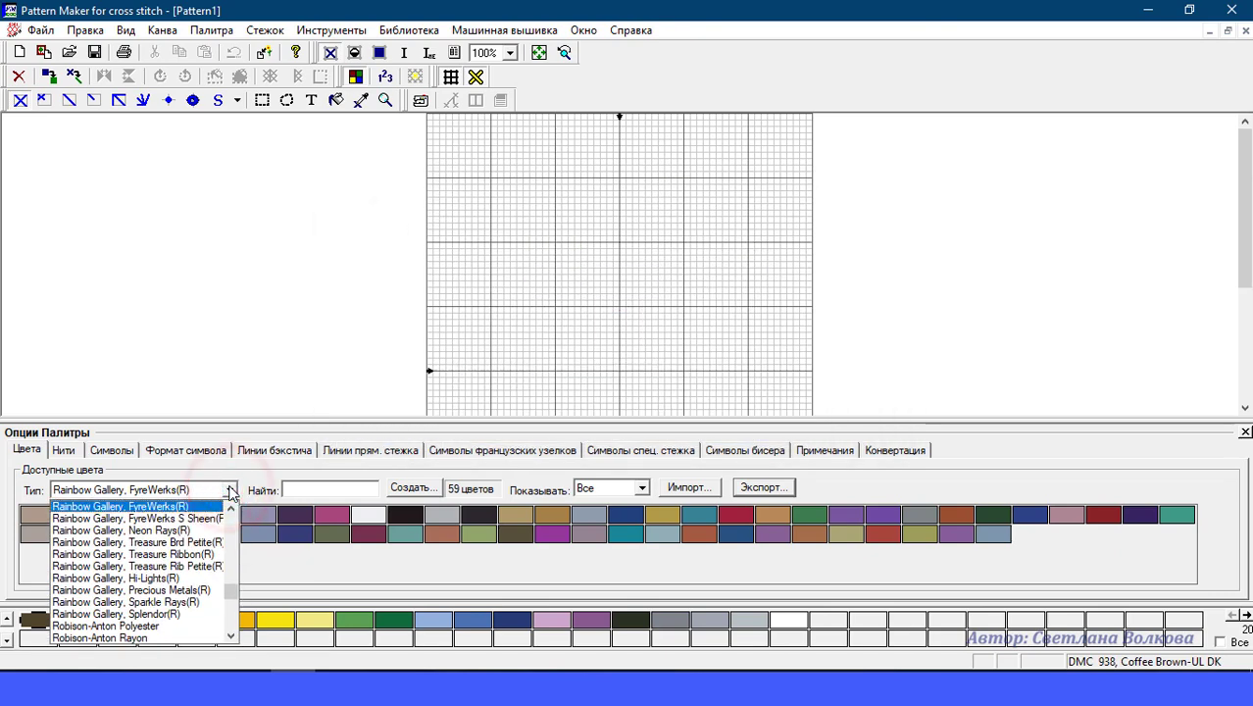
pyautogui.scroll(2, 185, 578)
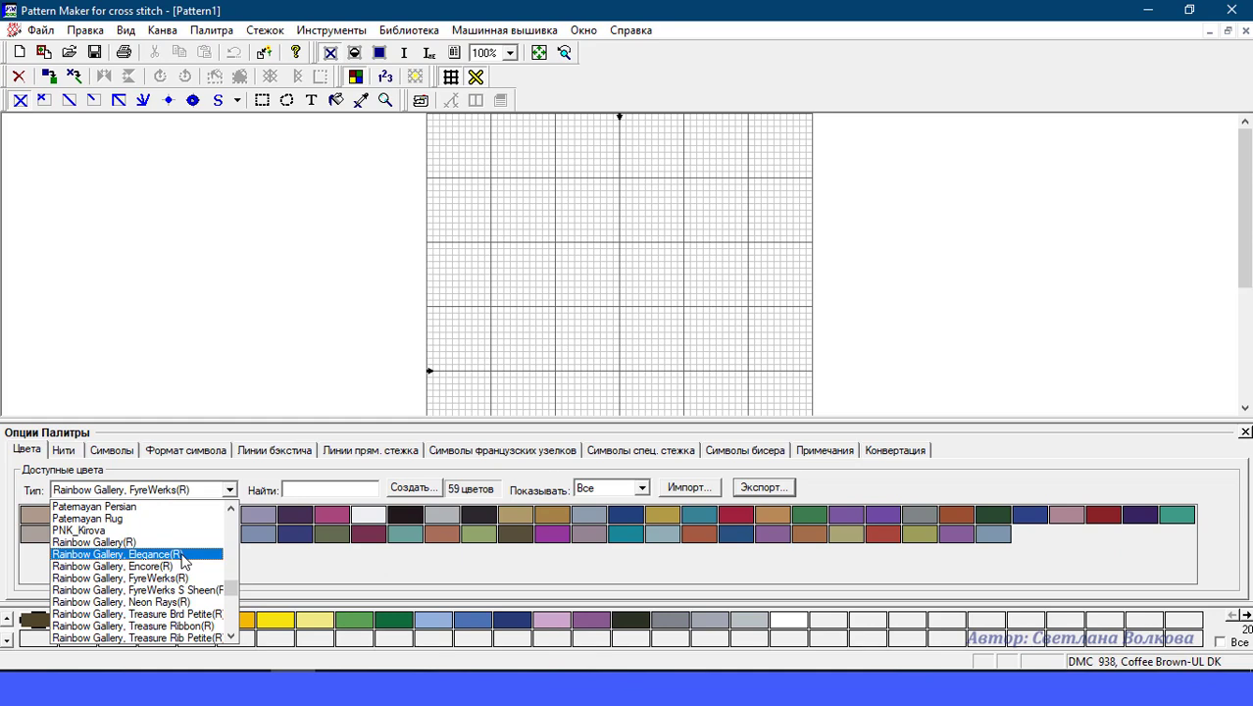
pyautogui.click(182, 555)
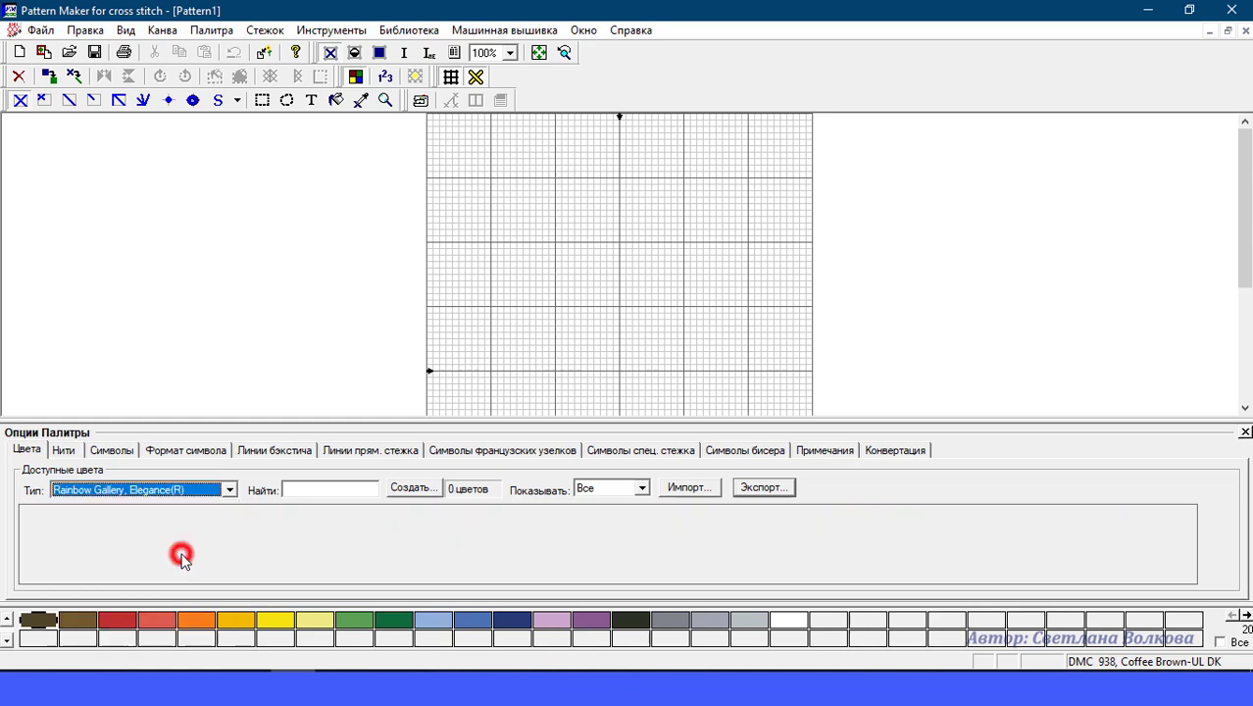
pyautogui.click(229, 490)
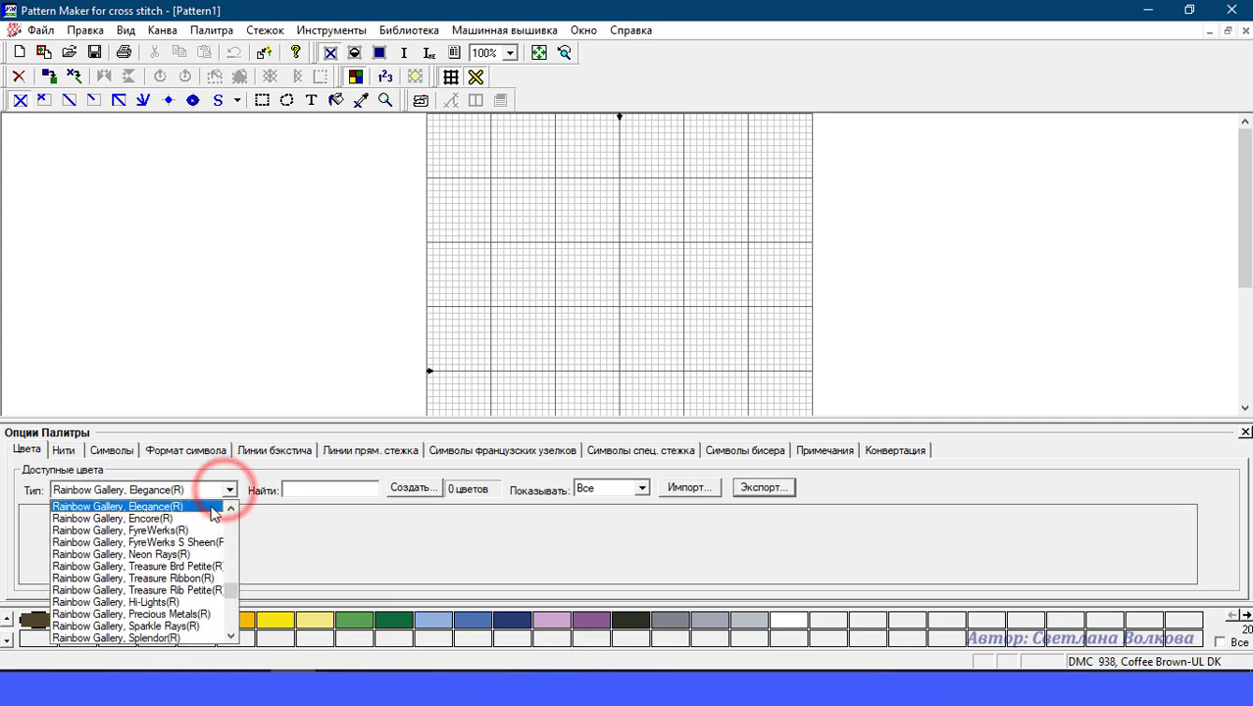
pyautogui.click(205, 515)
pyautogui.click(229, 491)
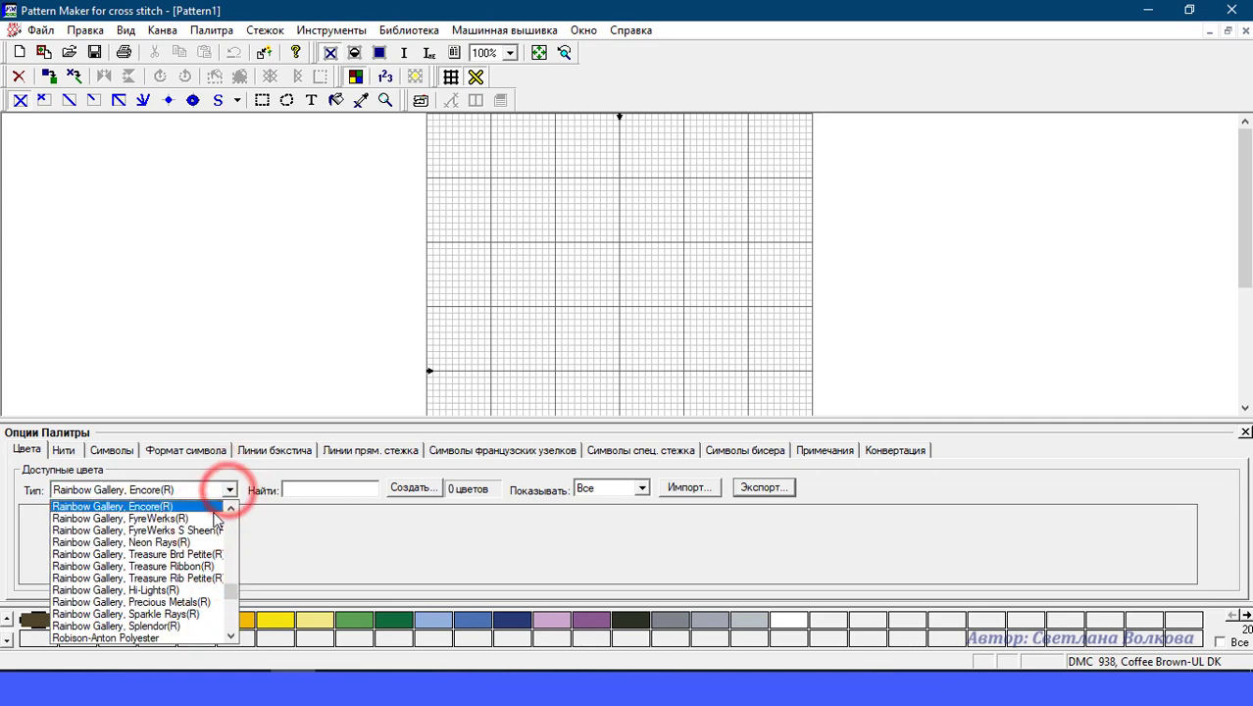
pyautogui.click(210, 518)
pyautogui.click(228, 490)
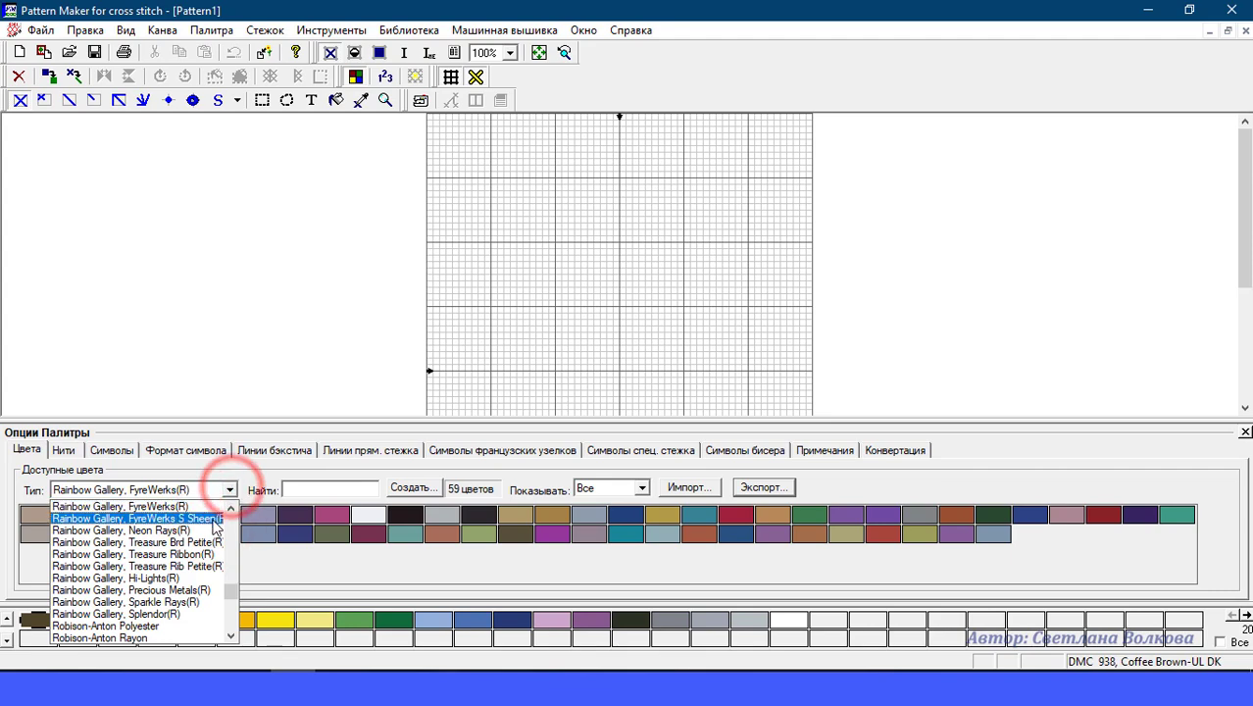
pyautogui.click(212, 531)
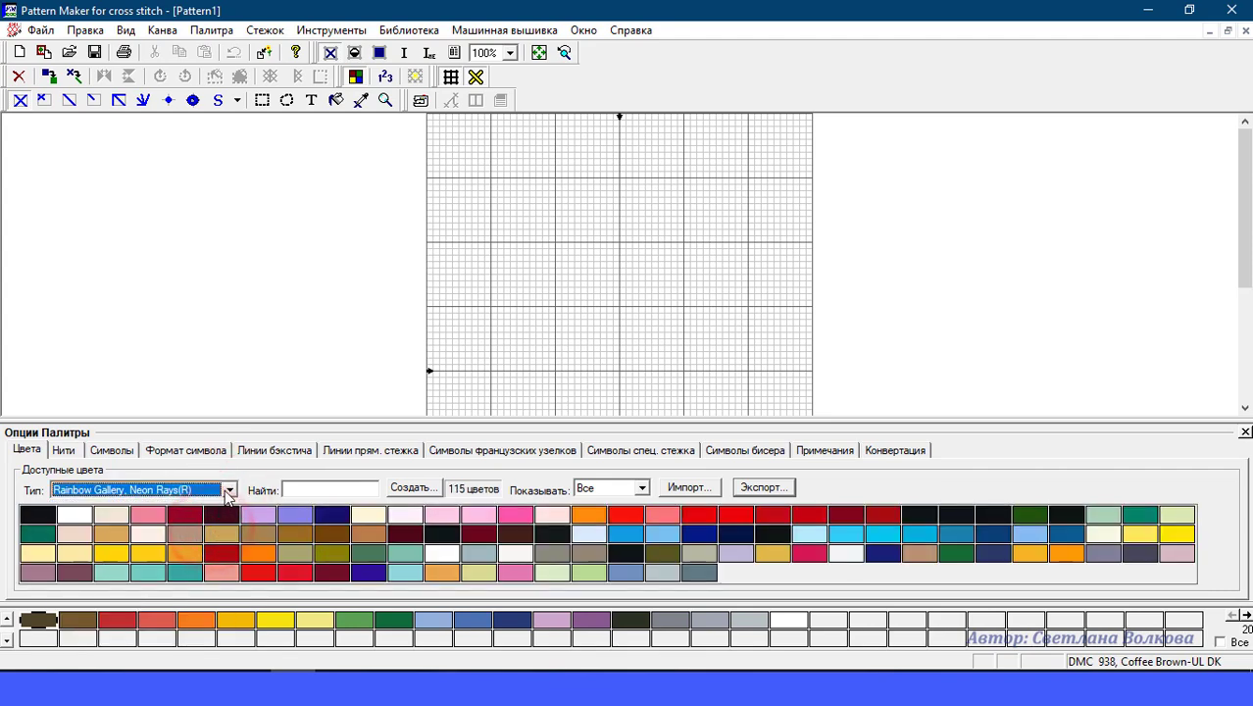
# Check the available colours of the Rainbow Gallery, Elegance(R) and Custom Thread types in turn.
pyautogui.click(229, 489)
pyautogui.scroll(2, 215, 530)
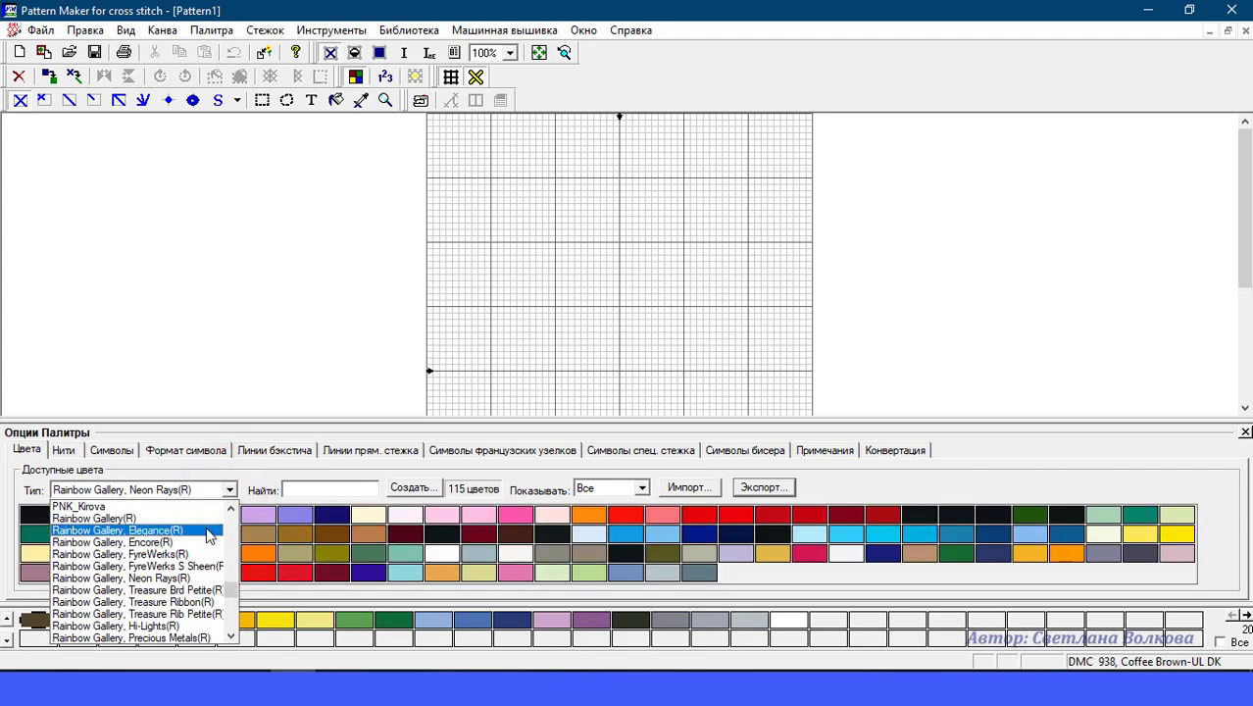
pyautogui.click(209, 531)
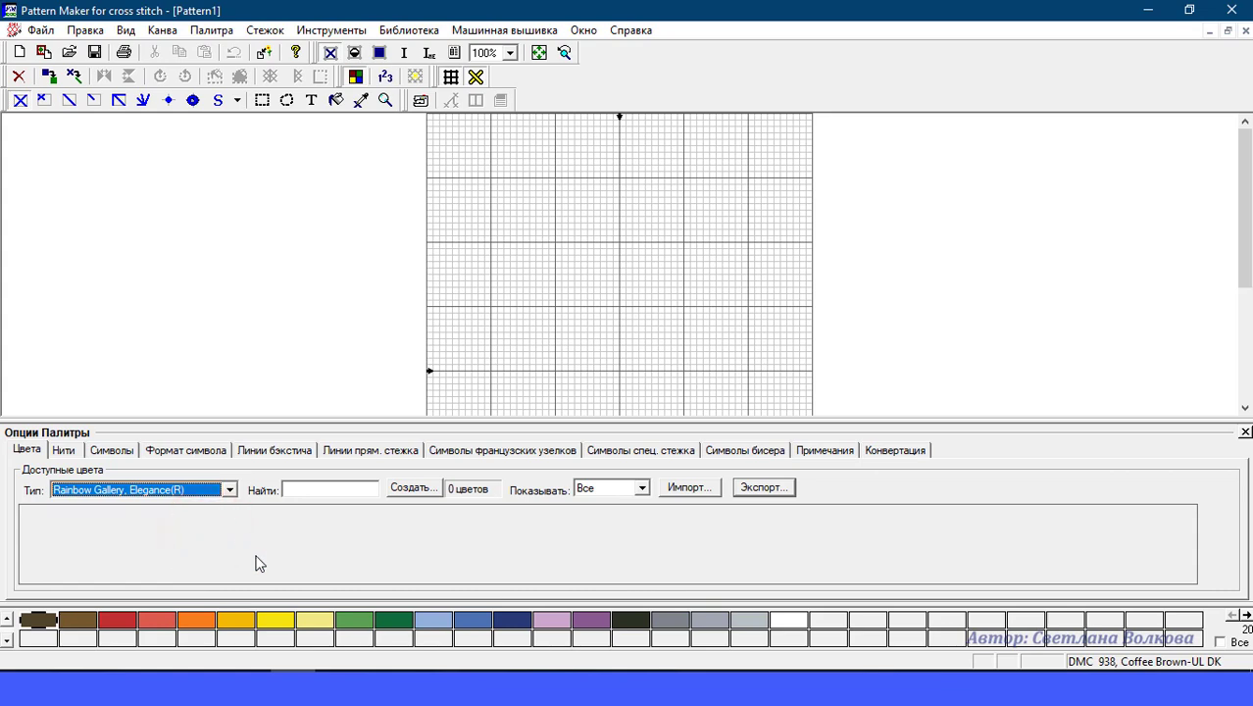
pyautogui.click(247, 435)
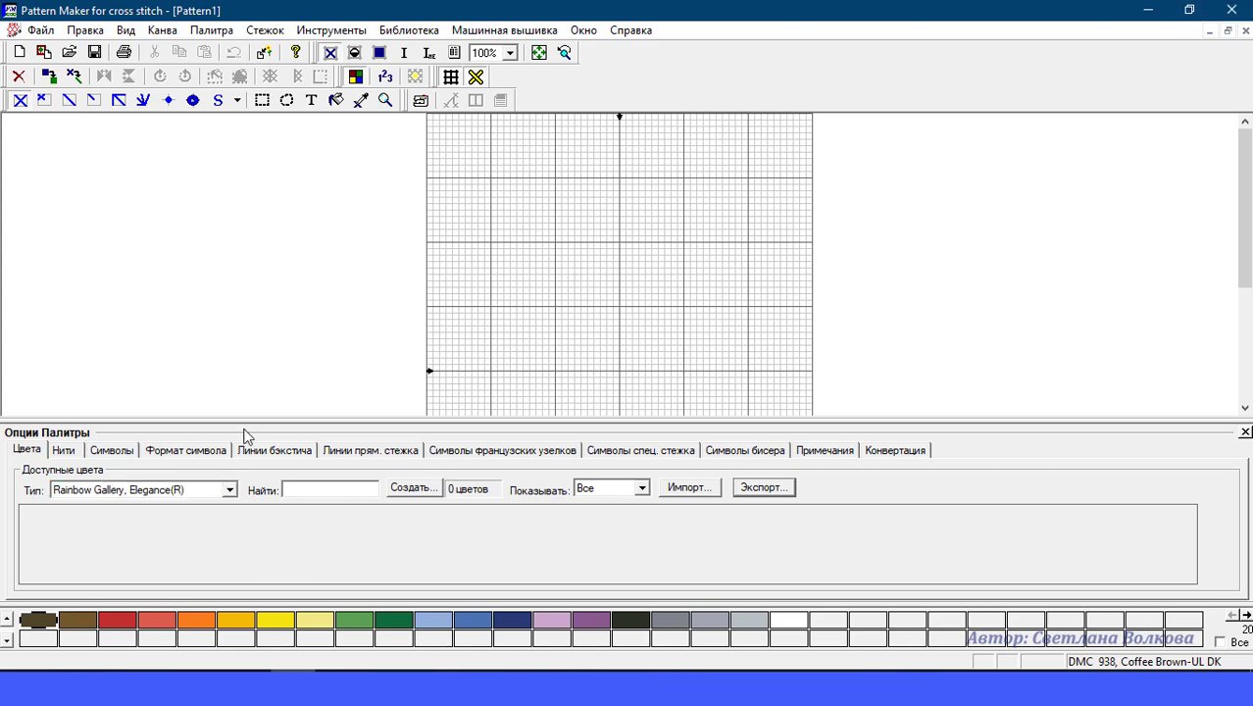
pyautogui.click(230, 490)
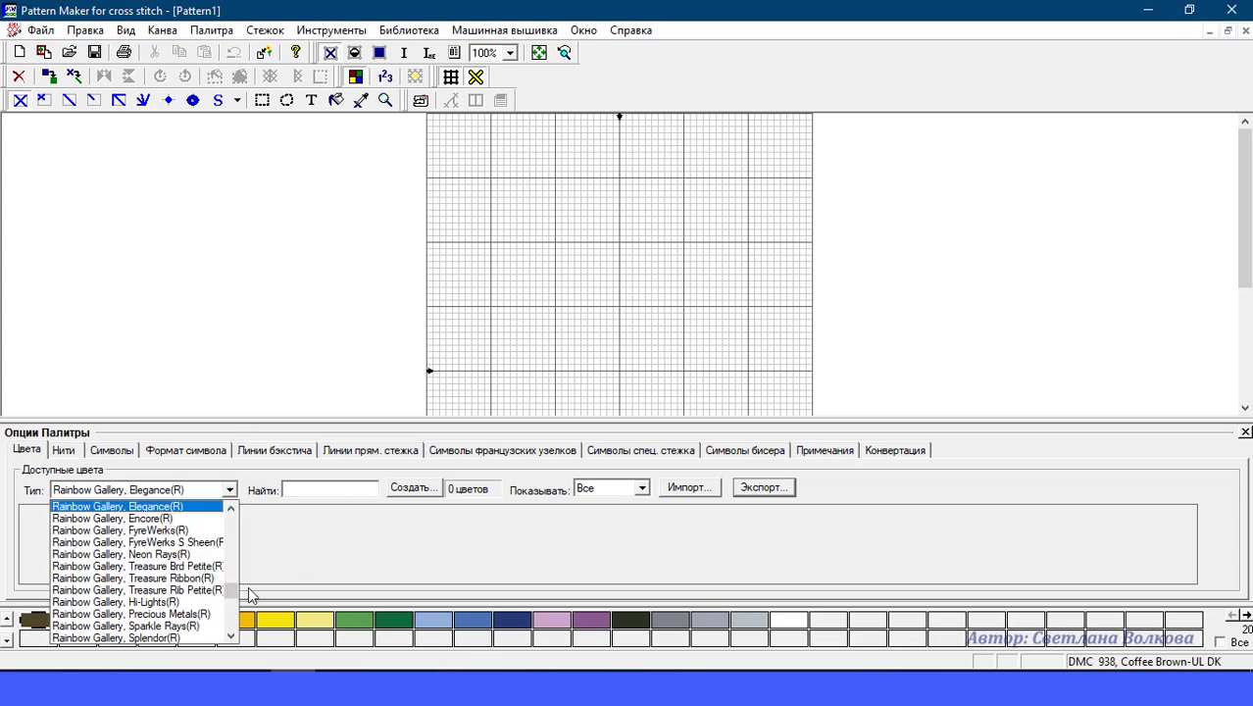
pyautogui.moveTo(230, 592); pyautogui.dragTo(231, 640)
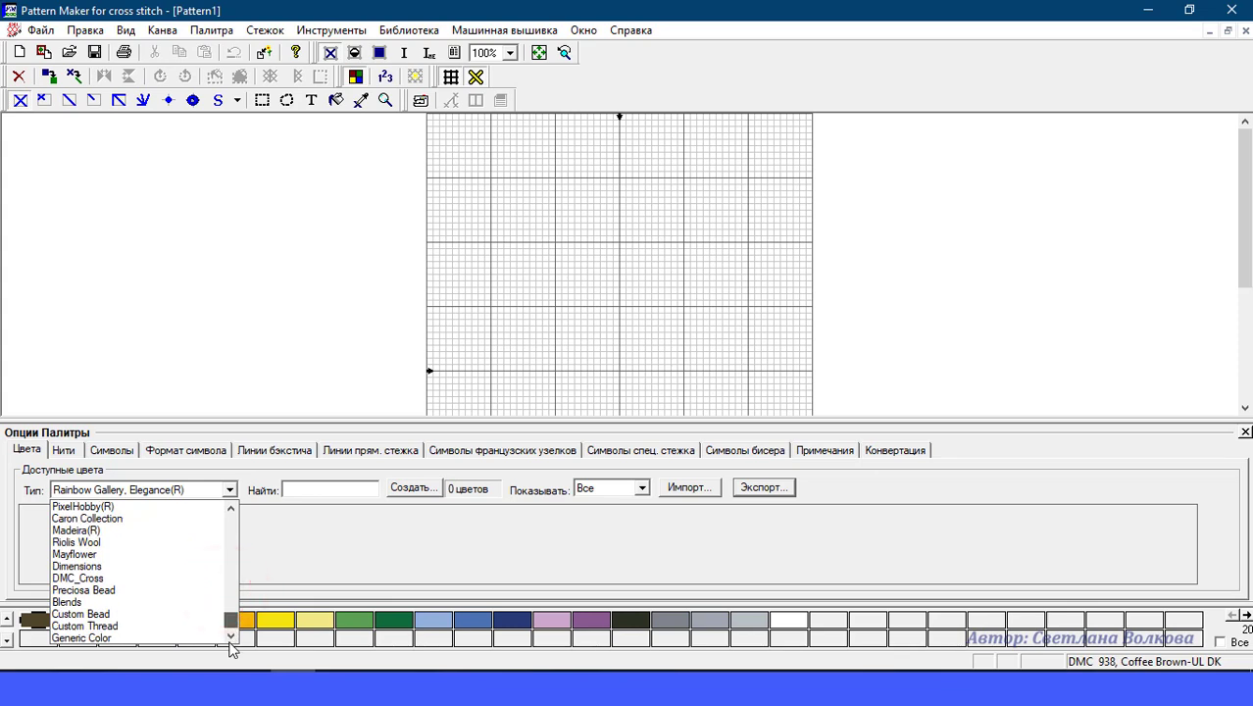
pyautogui.click(128, 626)
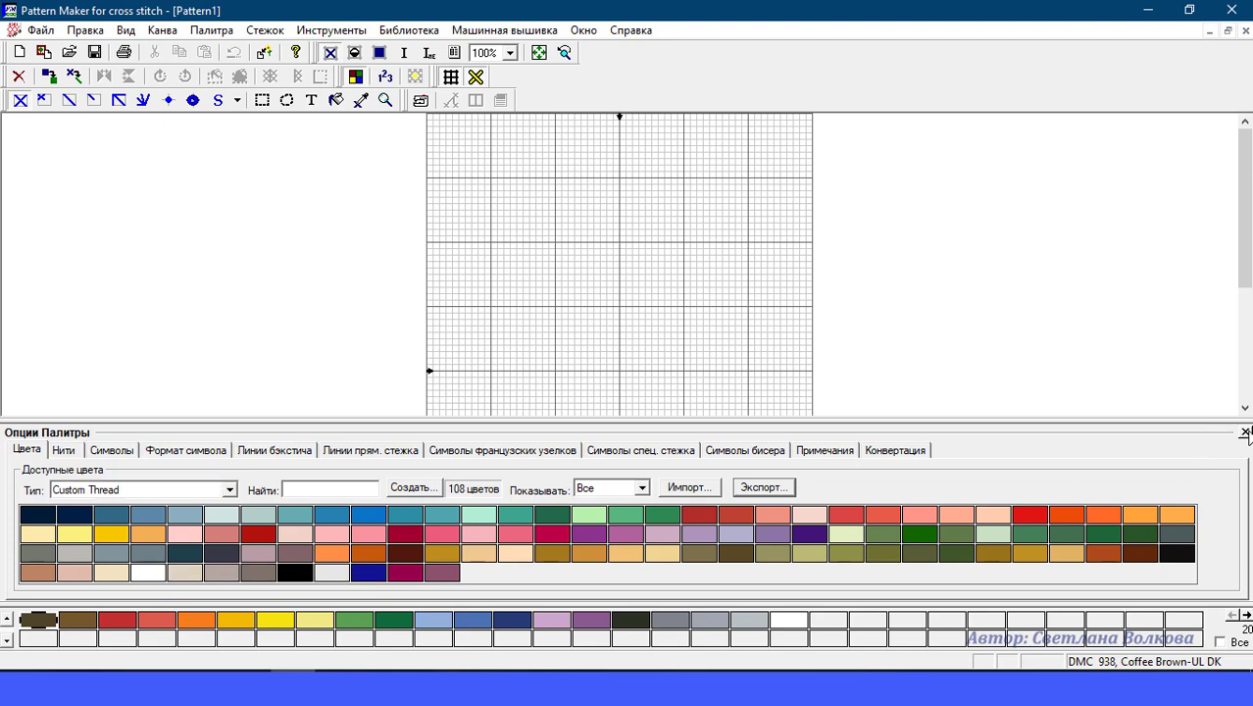
# Set the thread type to Rainbow Gallery, Elegance(R) and close the open pattern.
pyautogui.click(232, 491)
pyautogui.scroll(-5, 147, 573)
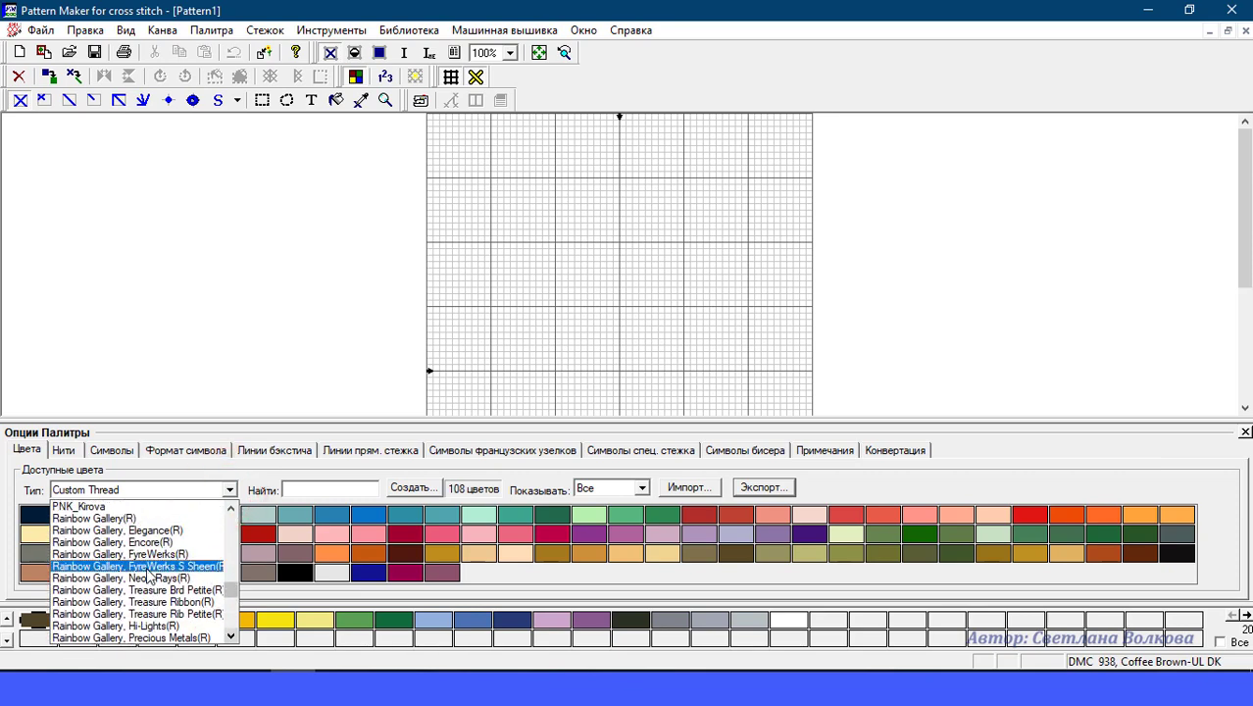
pyautogui.click(157, 529)
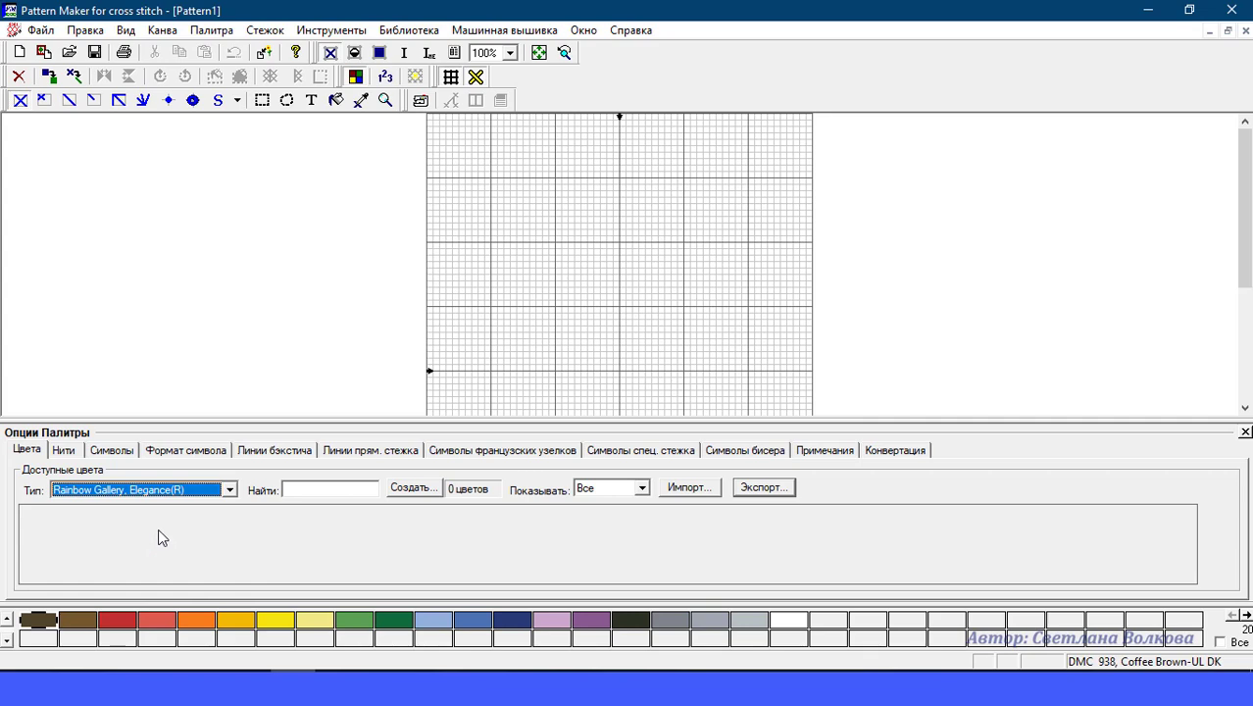
pyautogui.click(1246, 31)
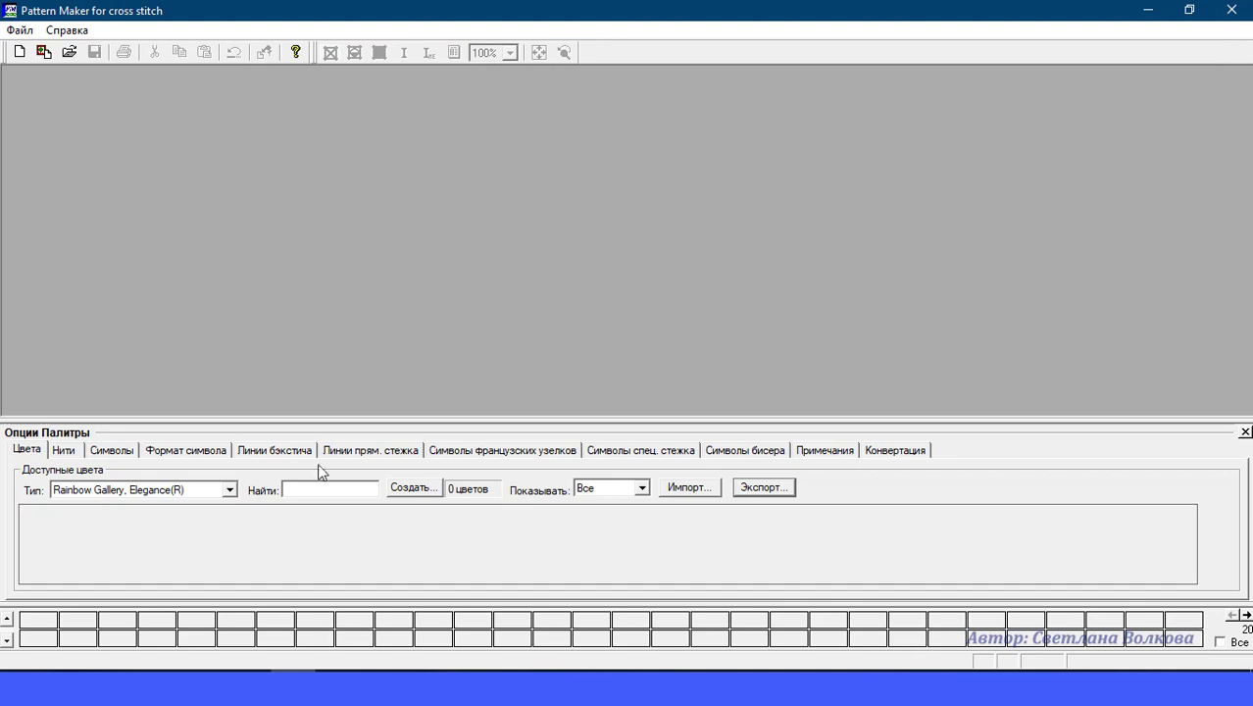
# Import Rainbow Gallery (Petite Treasure Braid).csv from the ИМПОРТ ПАЛИТР folder, replacing all colours of the Elegance(R) type.
pyautogui.click(707, 489)
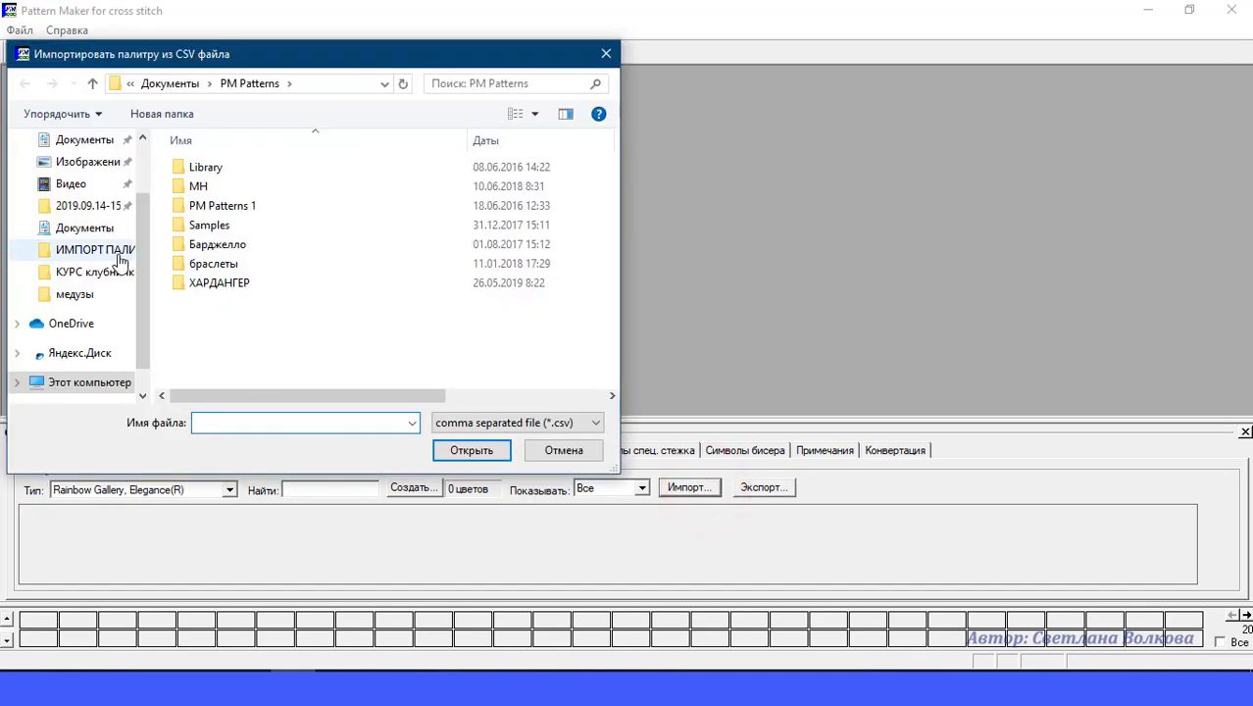
pyautogui.click(112, 253)
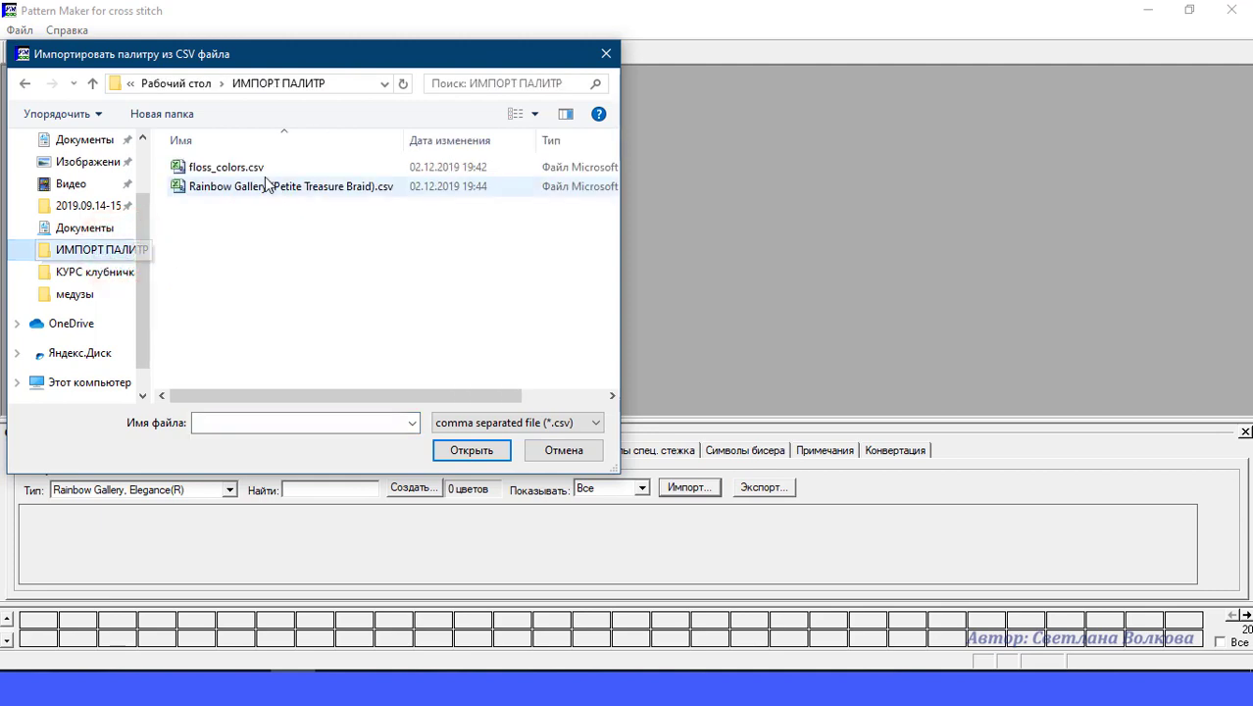
pyautogui.doubleClick(259, 192)
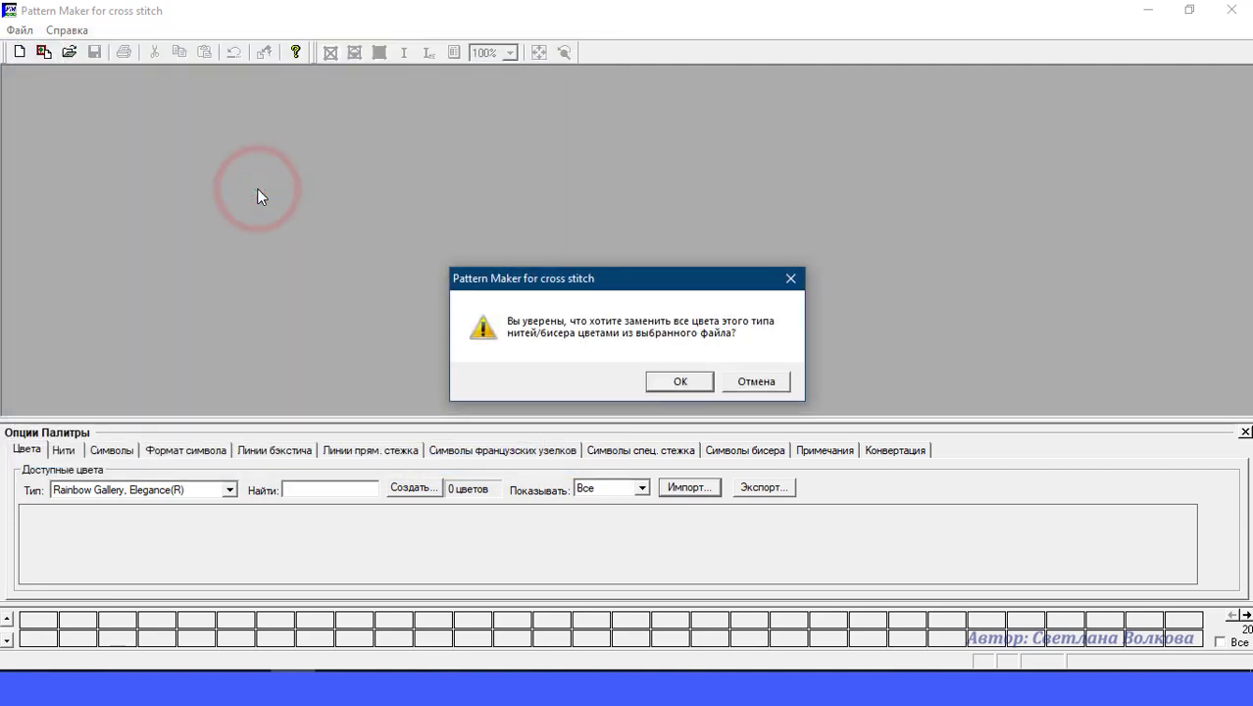
pyautogui.click(676, 385)
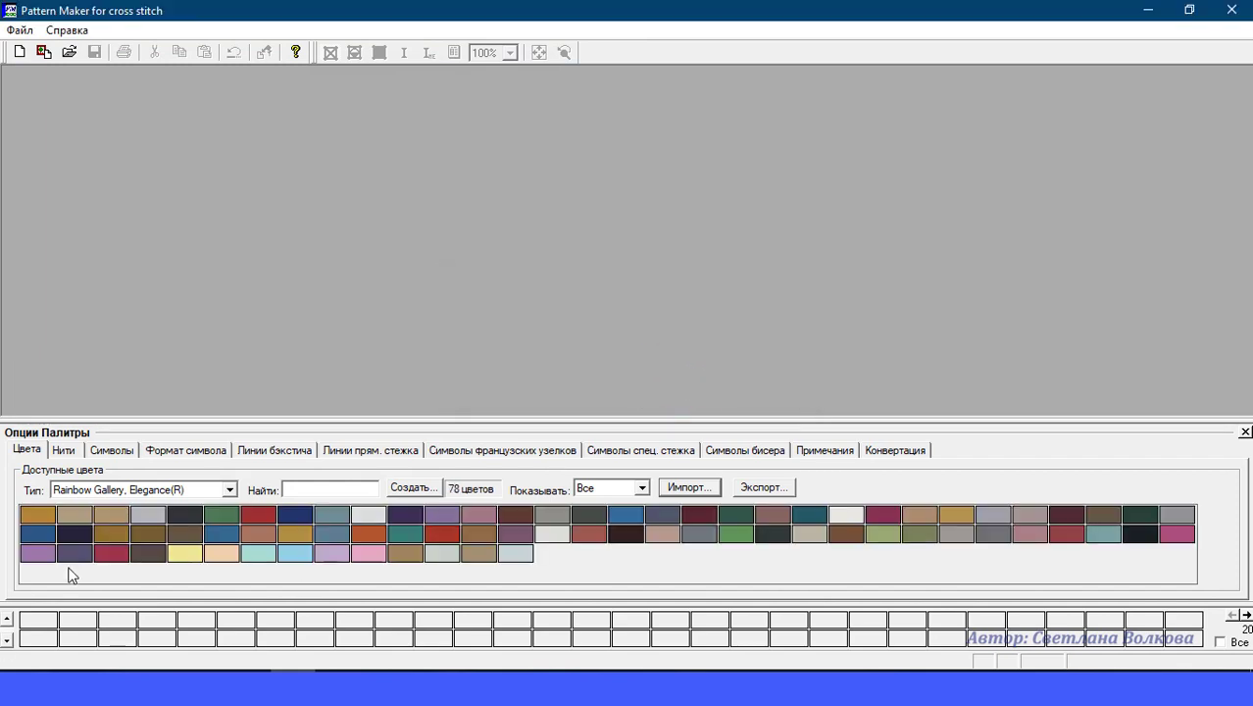
# Create a new 60 by 80 stitch pattern and delete all colours from its palette.
pyautogui.click(18, 53)
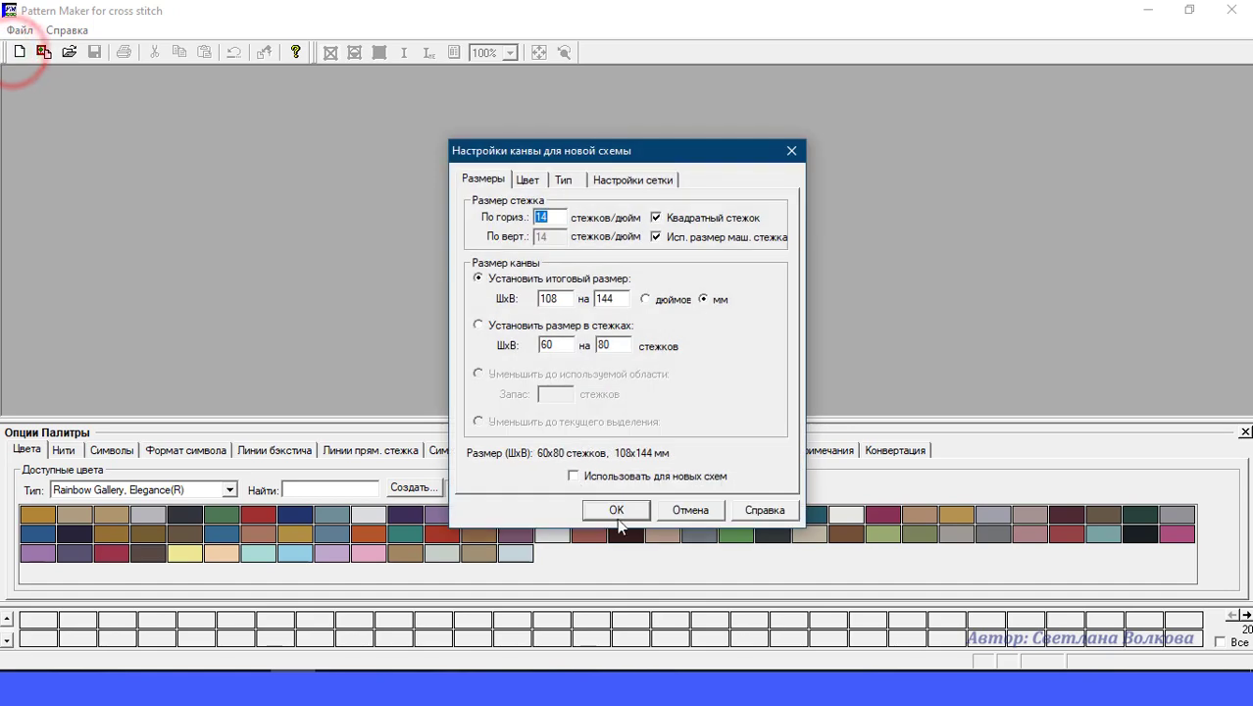
pyautogui.click(615, 514)
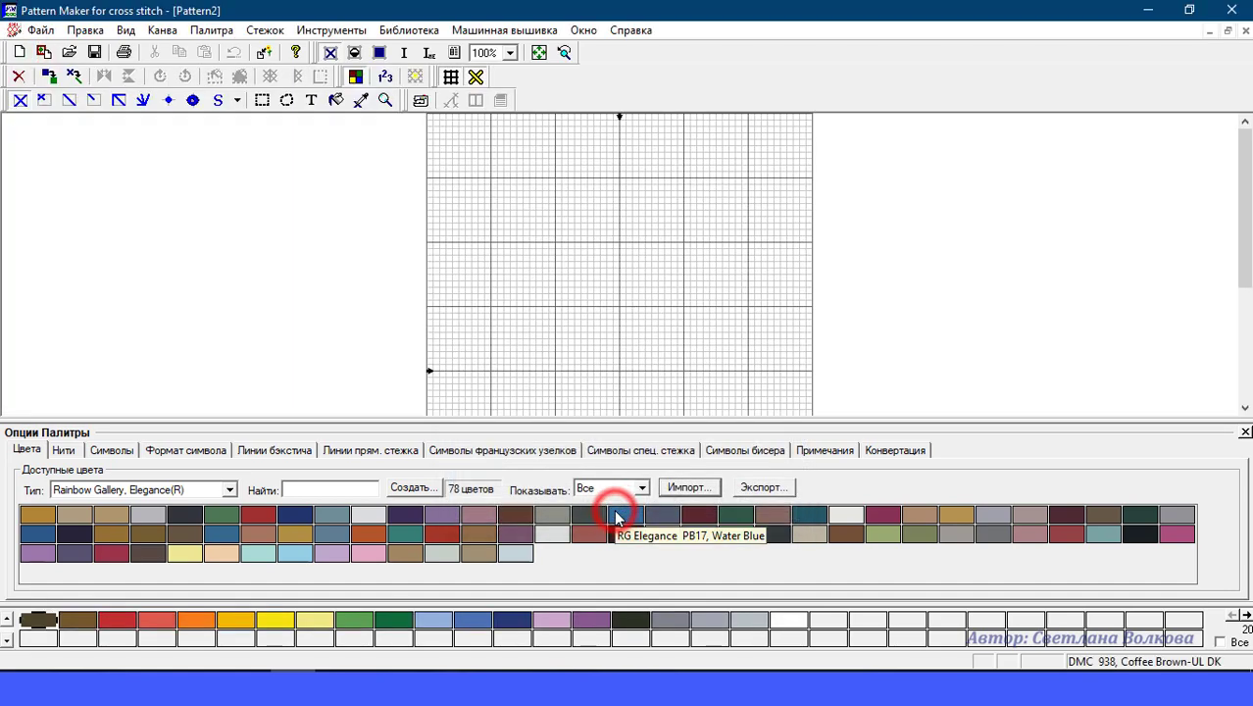
pyautogui.rightClick(197, 620)
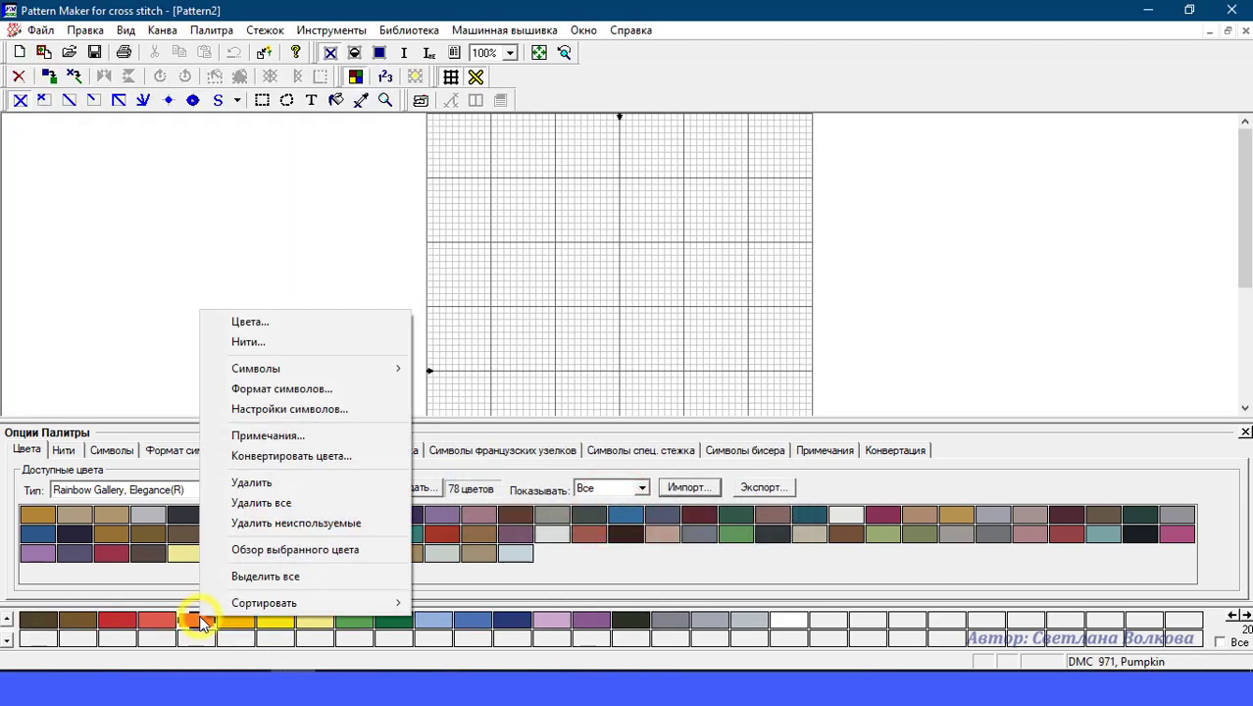
pyautogui.click(287, 501)
pyautogui.click(655, 384)
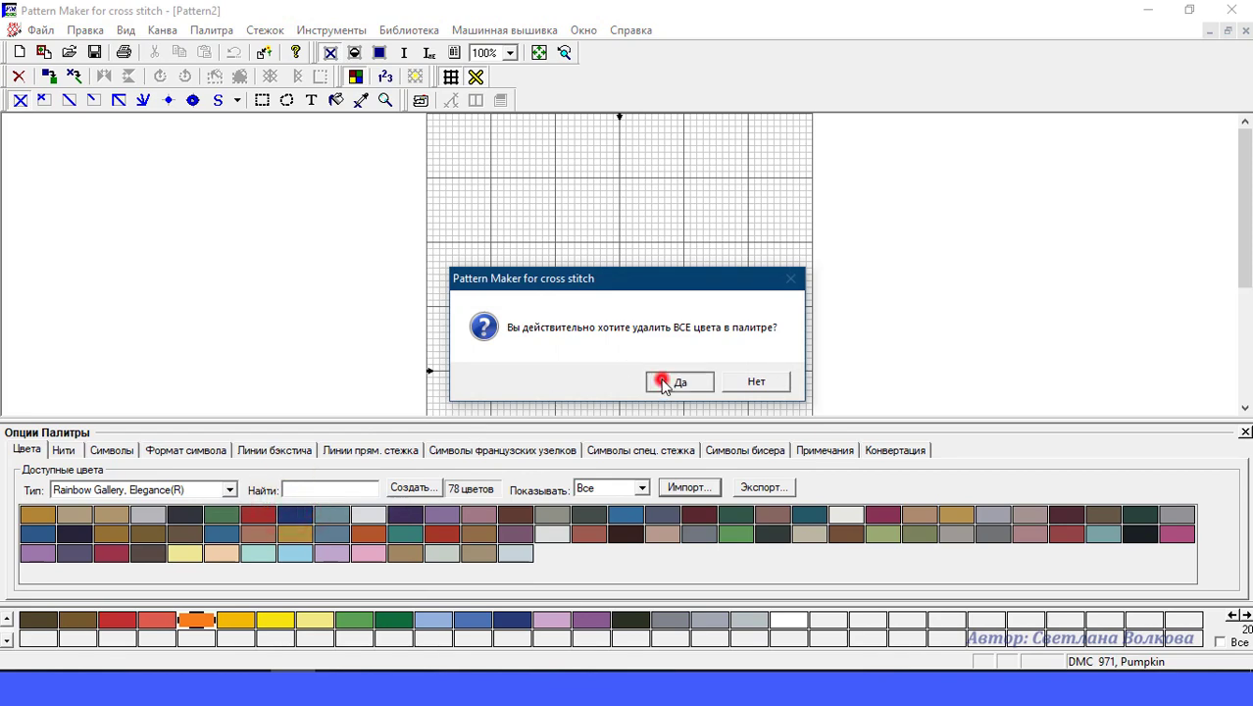
# Add the imported colours PB07 Red, PB08 Royal Blue and PB43 Turquoise to the pattern palette.
pyautogui.doubleClick(261, 516)
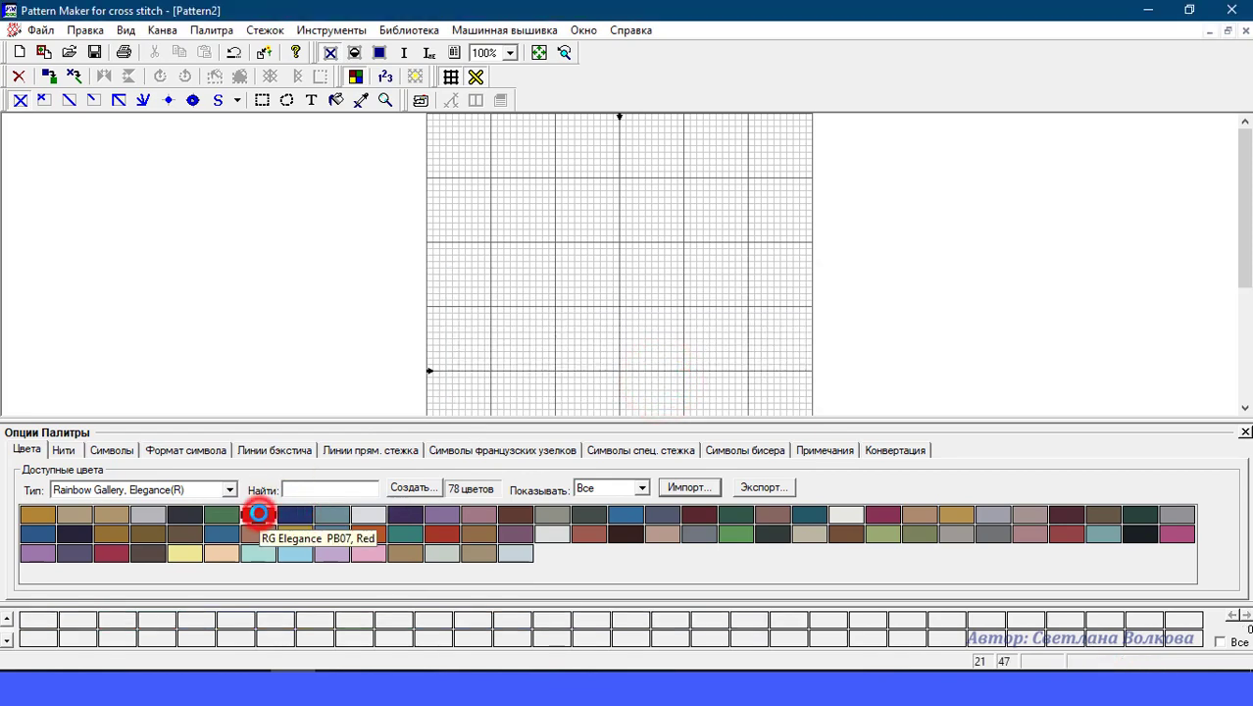
pyautogui.doubleClick(295, 516)
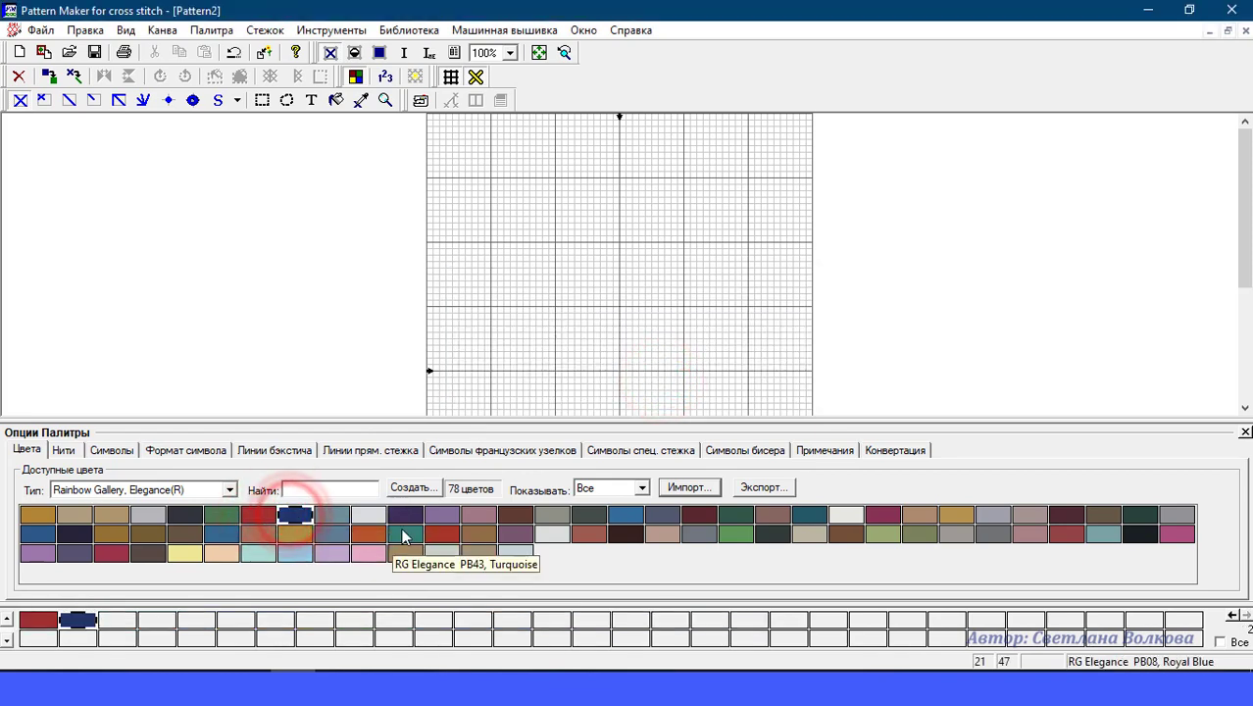
pyautogui.doubleClick(405, 534)
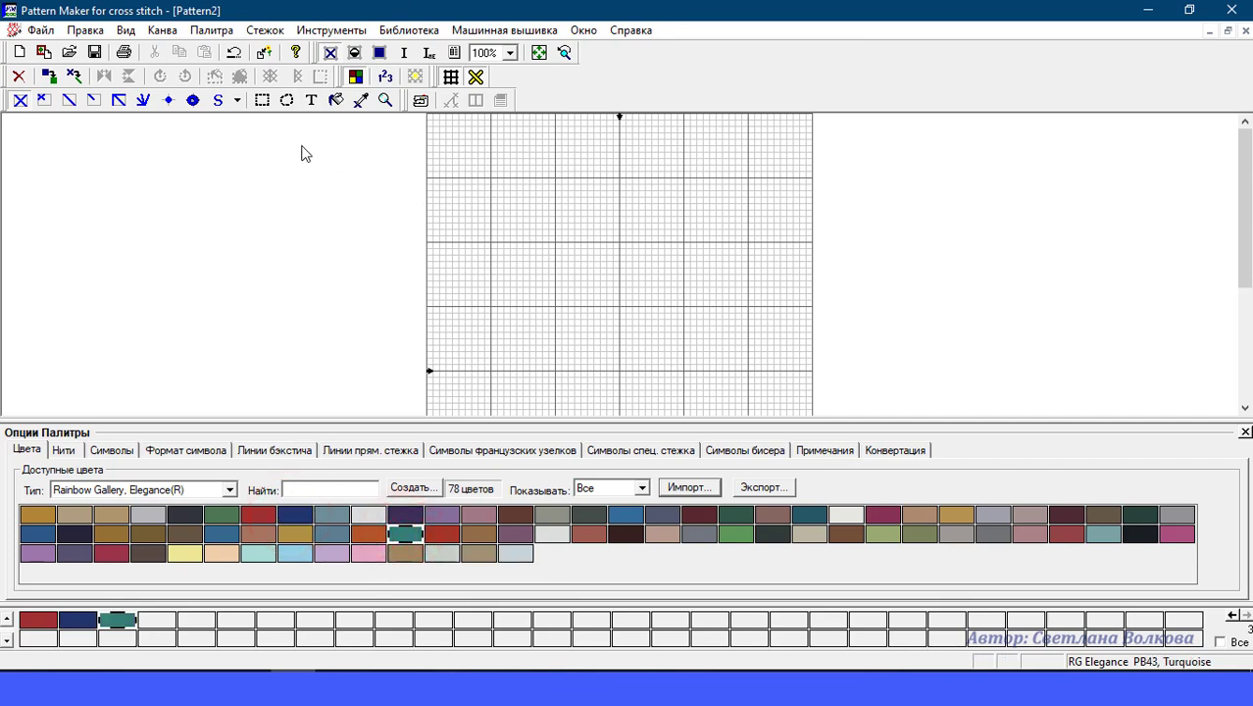
# Select a rectangle of about 15x12 stitches in the canvas's upper-left area and fill it with Turquoise full stitches.
pyautogui.click(260, 101)
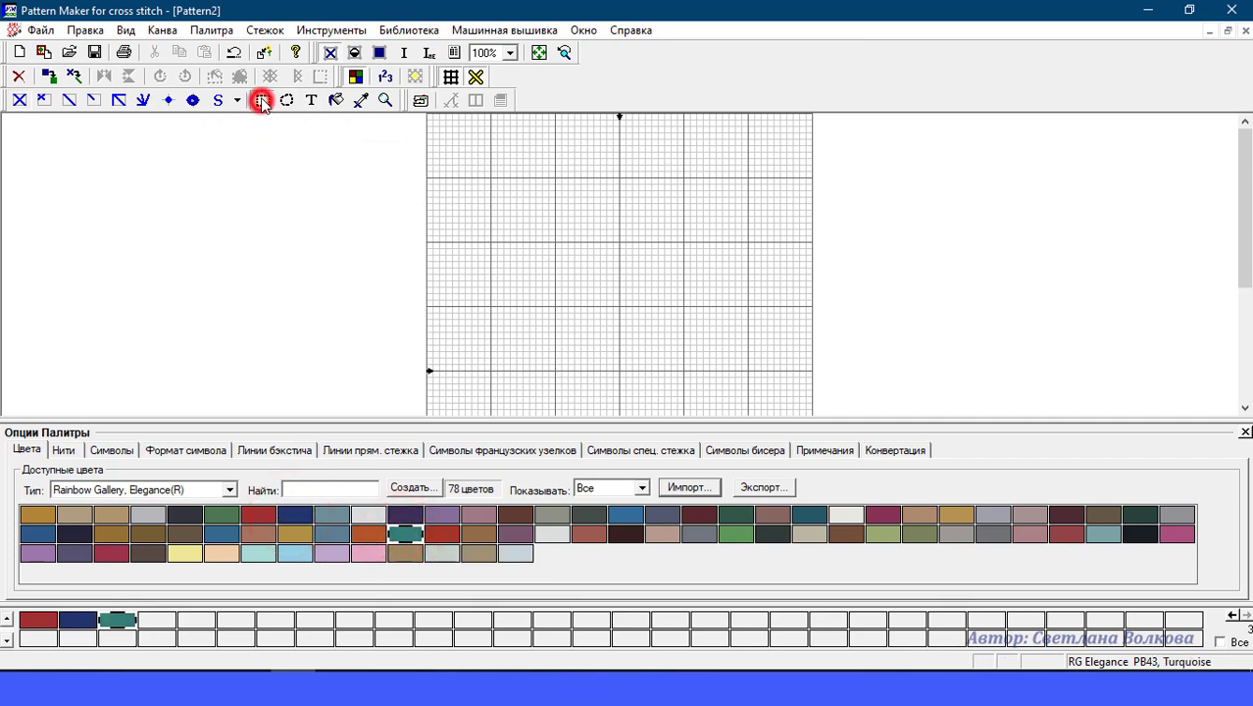
pyautogui.click(458, 149)
pyautogui.moveTo(538, 226); pyautogui.dragTo(555, 223)
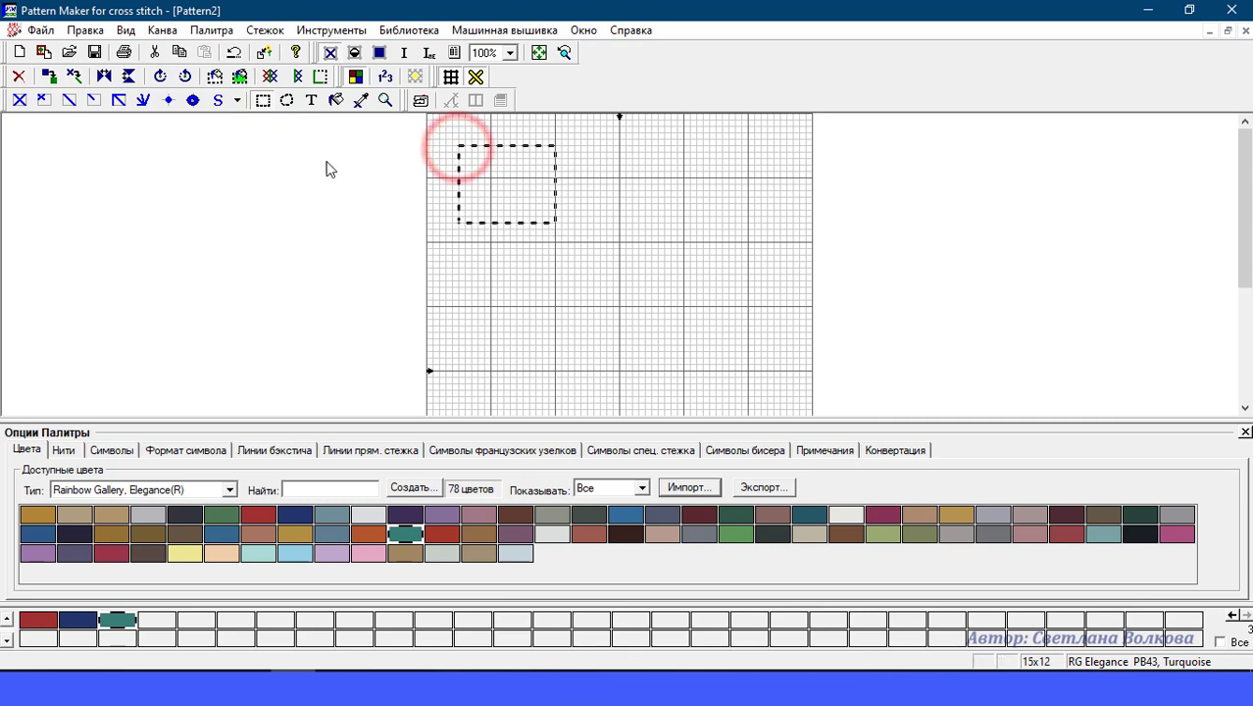
pyautogui.click(239, 76)
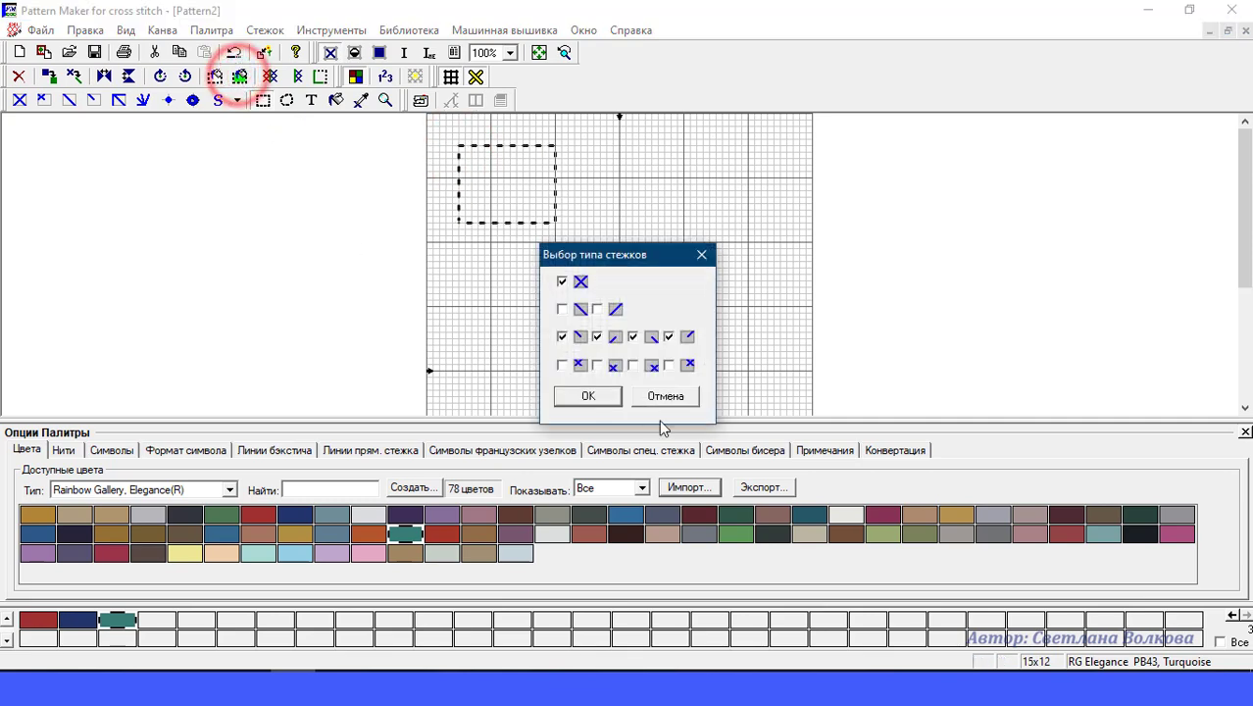
pyautogui.press('Return')
# Fill a rectangle beside the turquoise block with Red and one of about 17x15 stitches below it with Royal Blue, then deselect.
pyautogui.click(78, 620)
pyautogui.moveTo(621, 189); pyautogui.dragTo(745, 288)
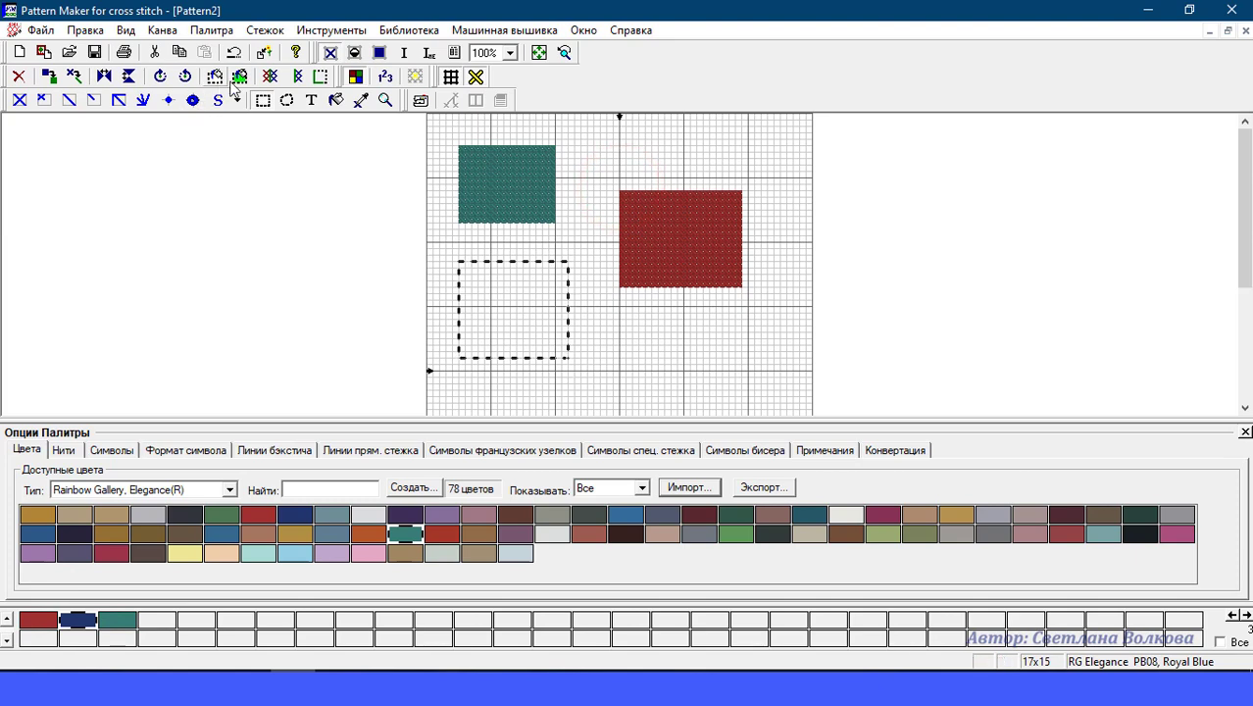
pyautogui.click(239, 76)
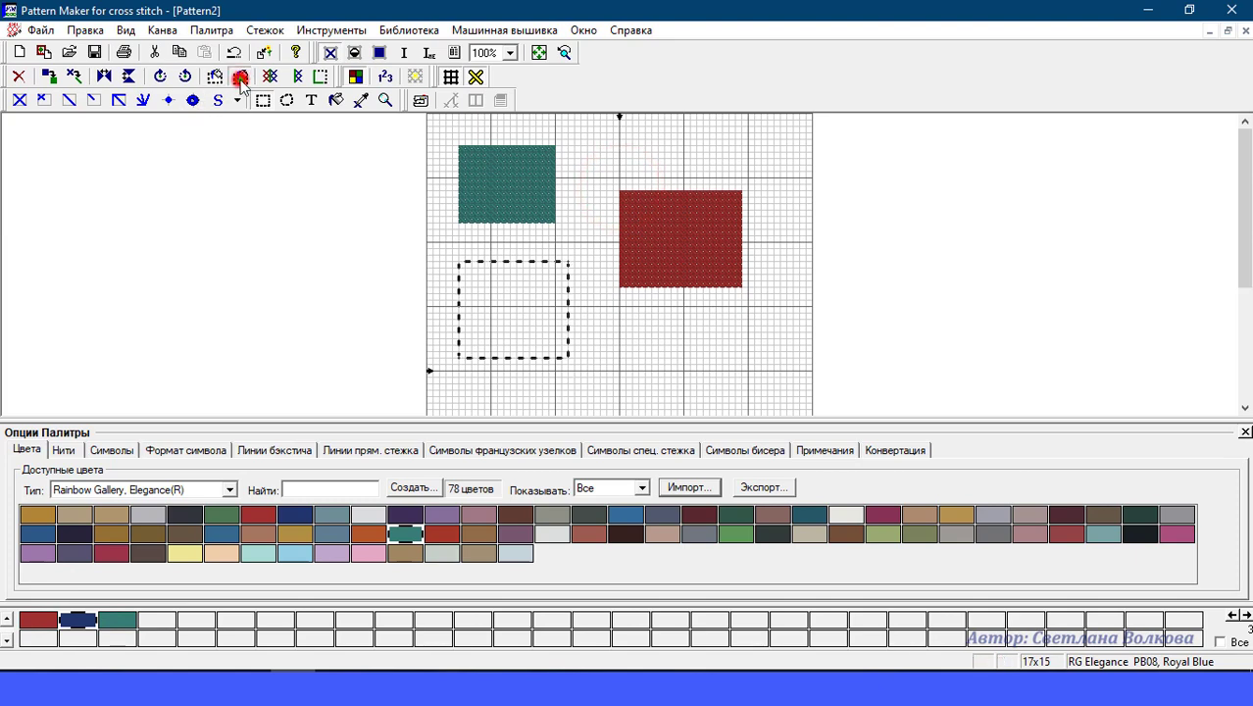
pyautogui.click(567, 396)
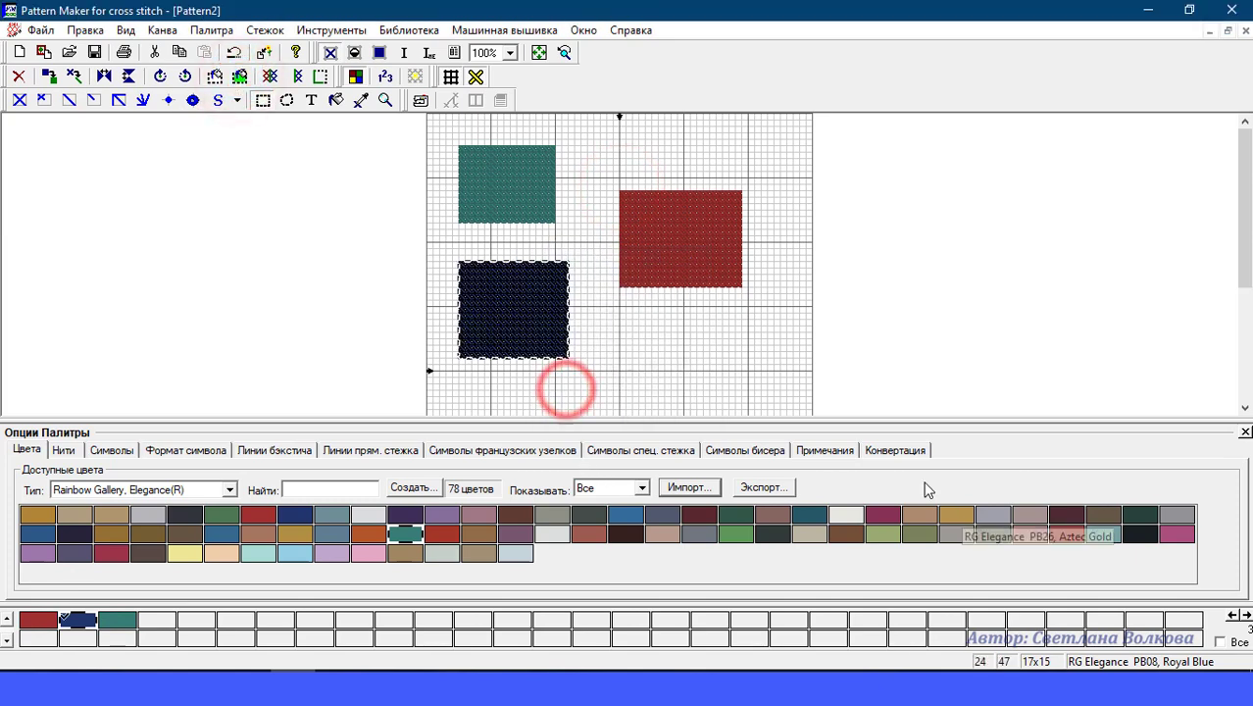
pyautogui.click(279, 261)
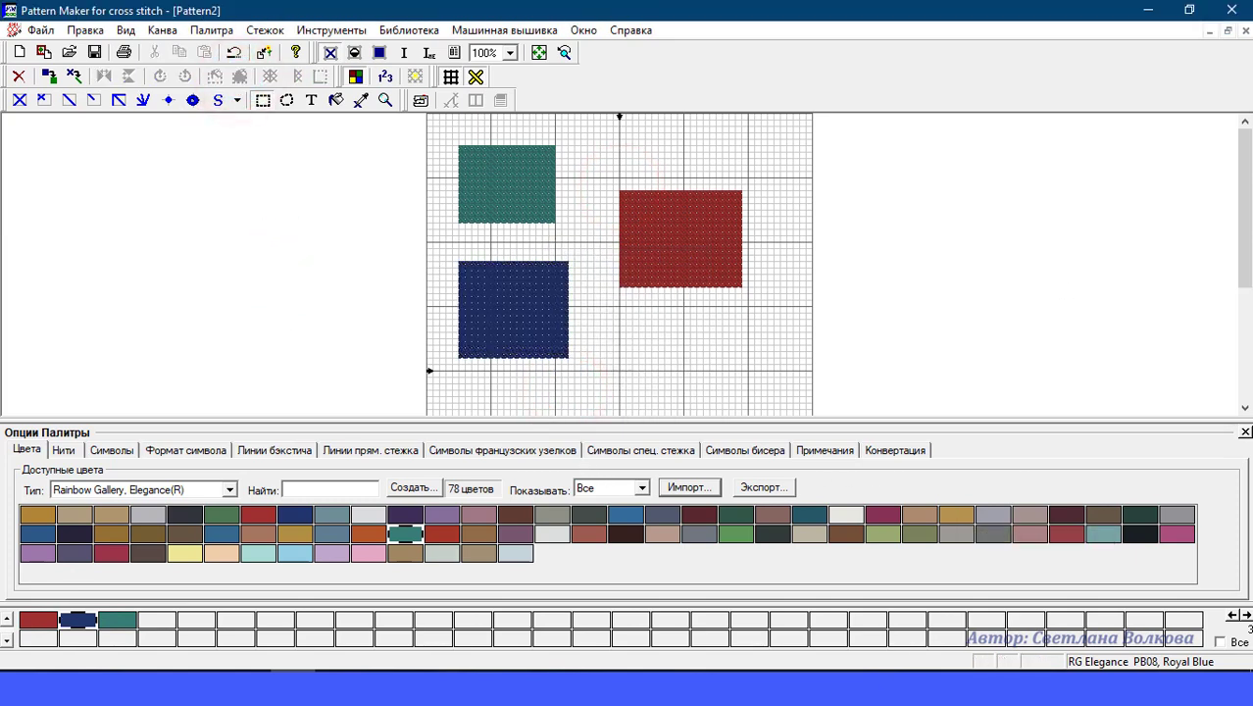
# Show the pattern's information page, copy the product name Treasure Braid Petite from the Rainbow Gallery web page, and return to Pattern Maker.
pyautogui.click(403, 54)
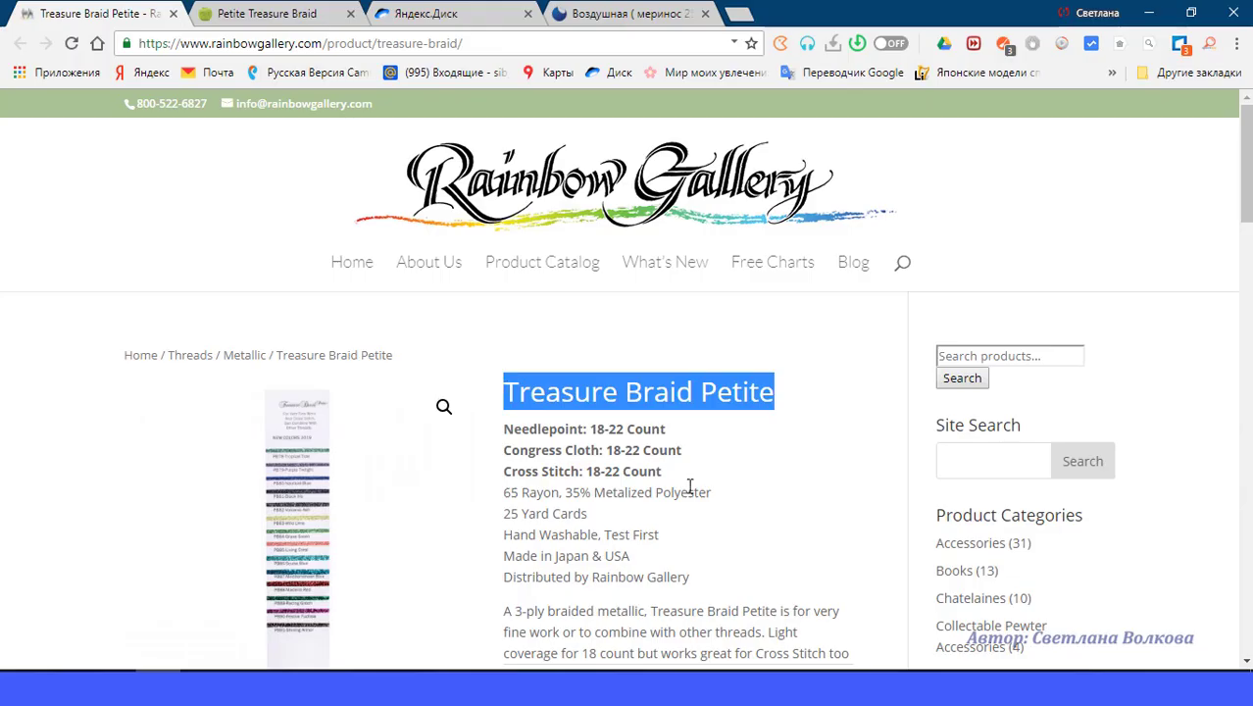
pyautogui.rightClick(623, 392)
pyautogui.click(700, 411)
pyautogui.hotkey('alt', 'Tab')
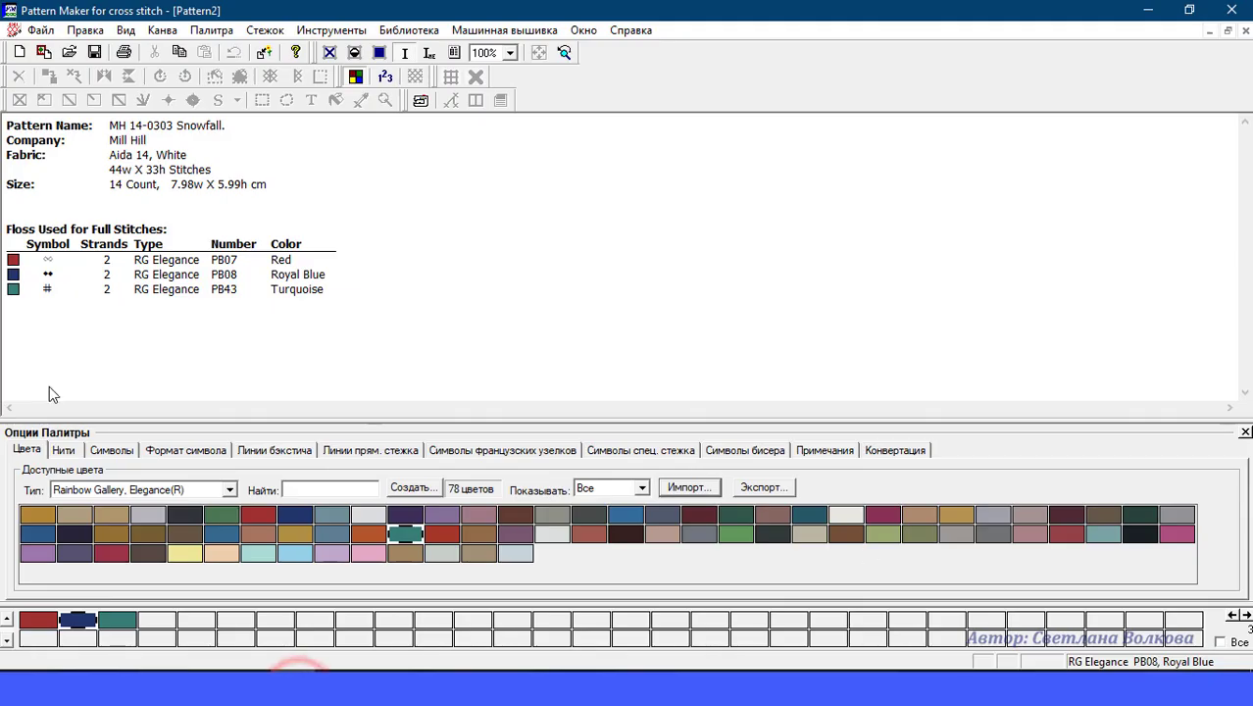
# Rename the PB07 thread colour as Red Treasure Braid Petite.
pyautogui.click(38, 621)
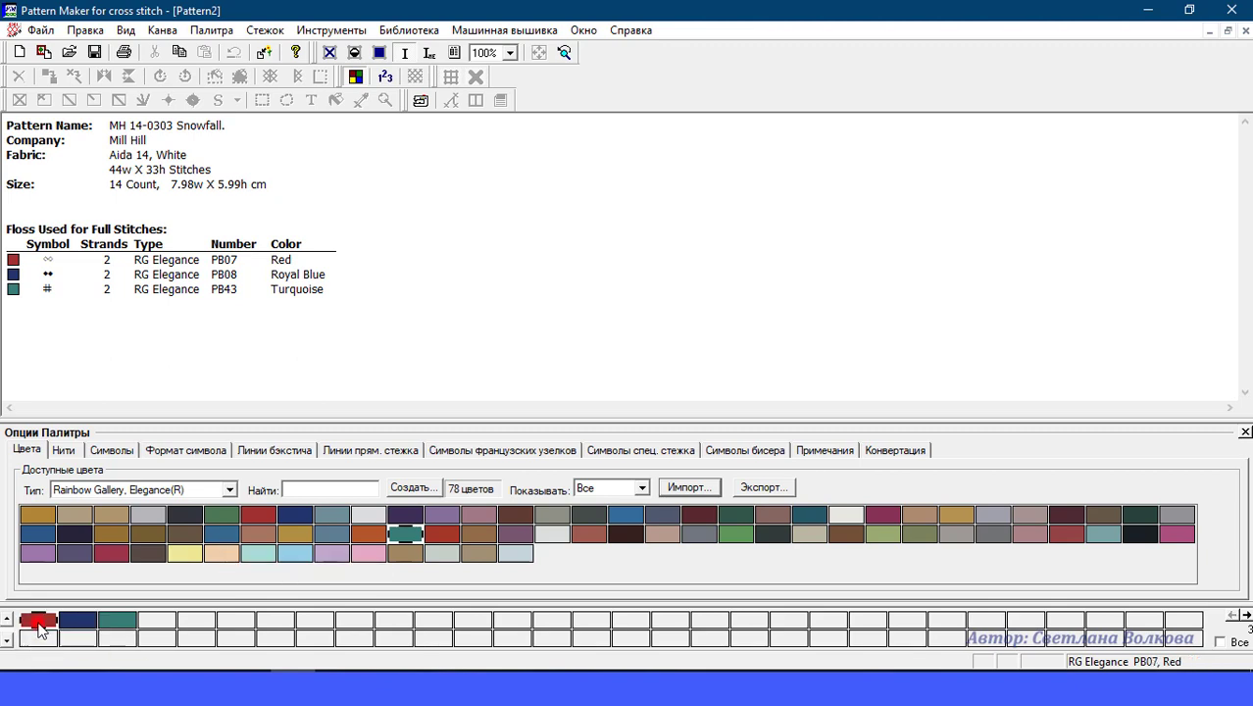
pyautogui.rightClick(253, 520)
pyautogui.click(286, 479)
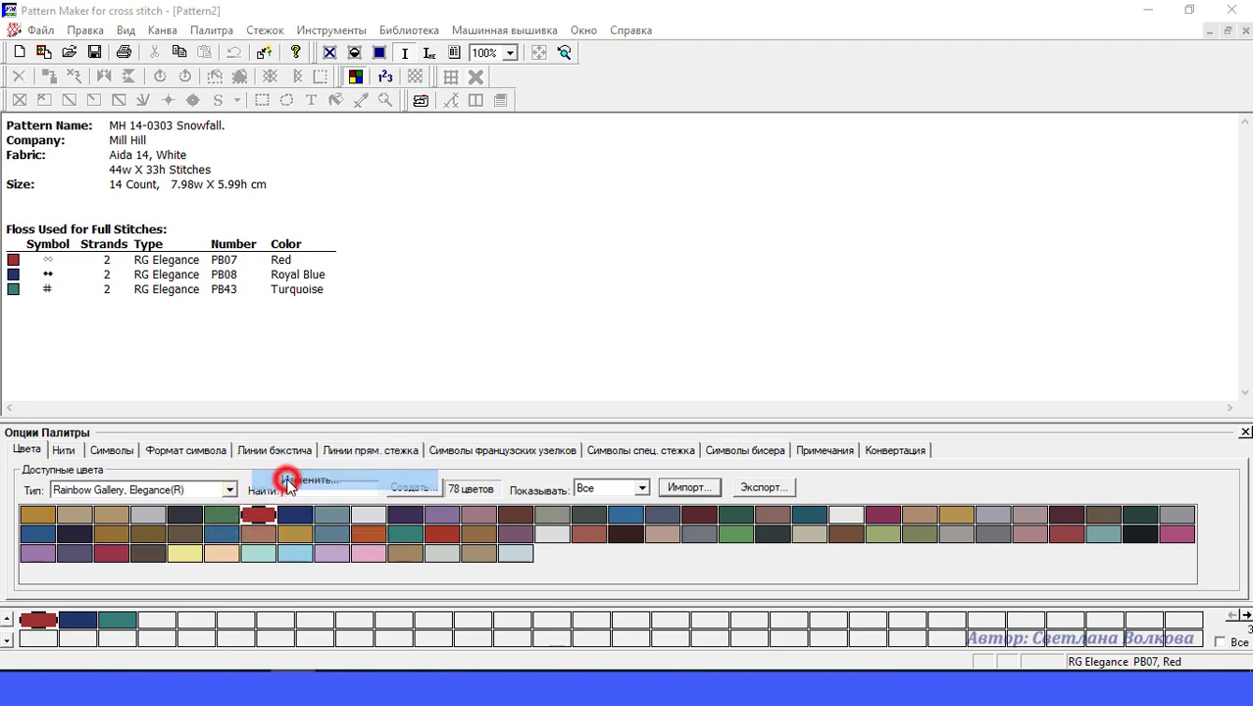
pyautogui.click(599, 284)
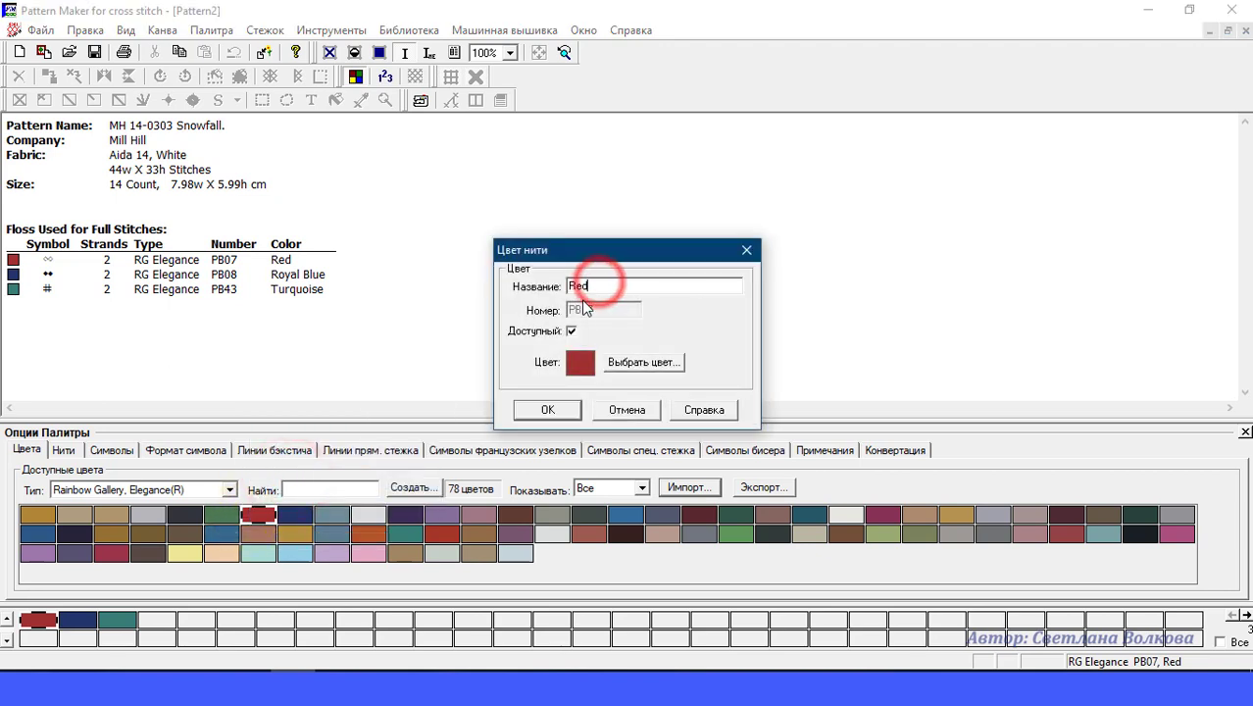
pyautogui.write('Treasure Braid Petite')
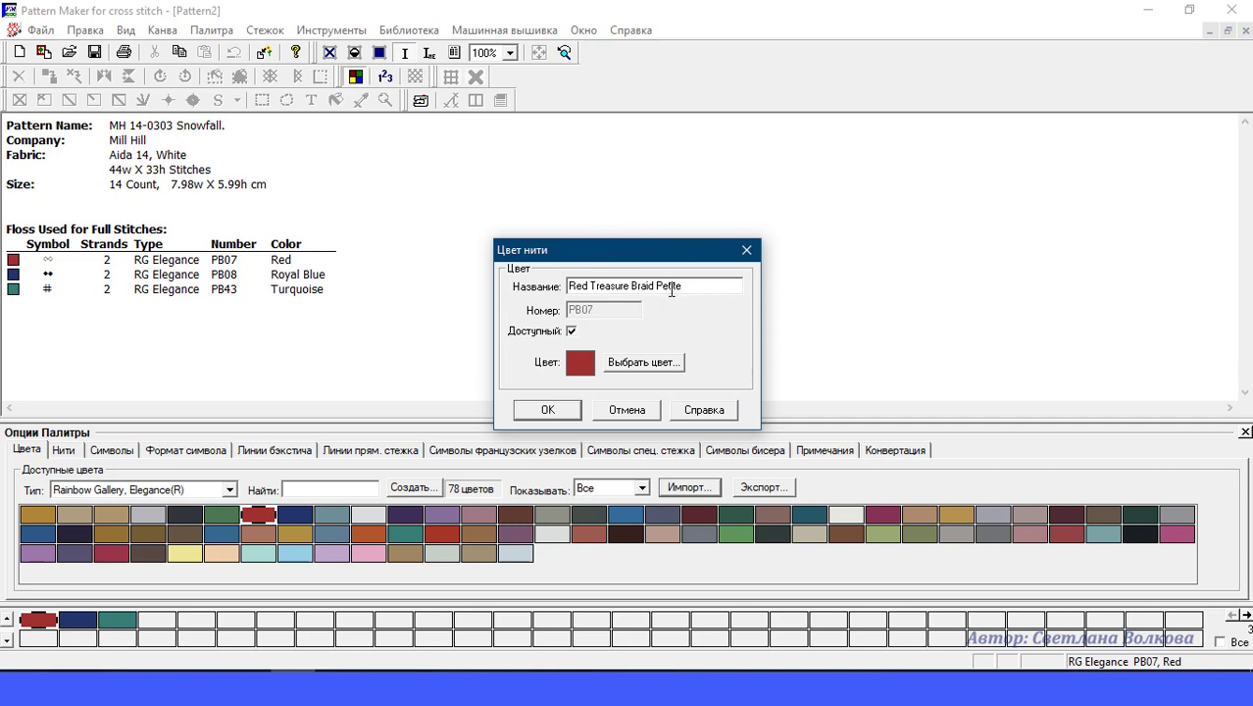
pyautogui.click(548, 409)
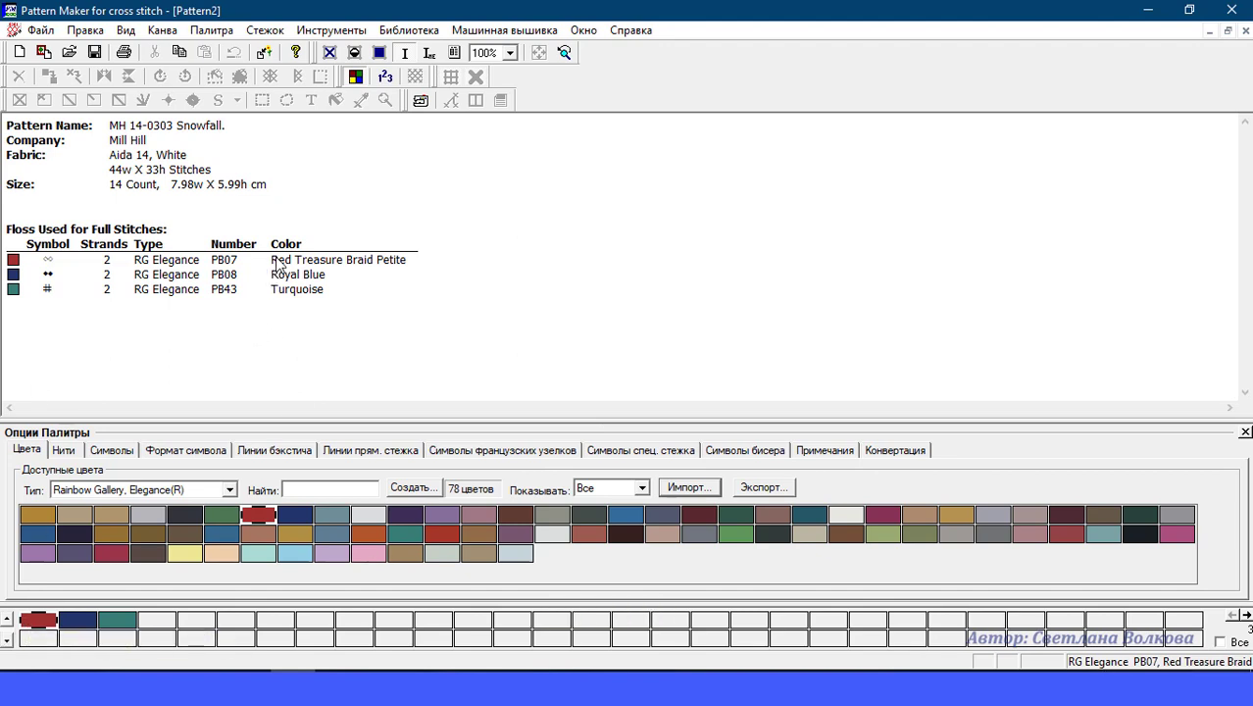
# Add the full-stitch note "Treasure Braid Petite" to the PB08 Royal Blue colour and refresh the pattern's information page.
pyautogui.click(81, 623)
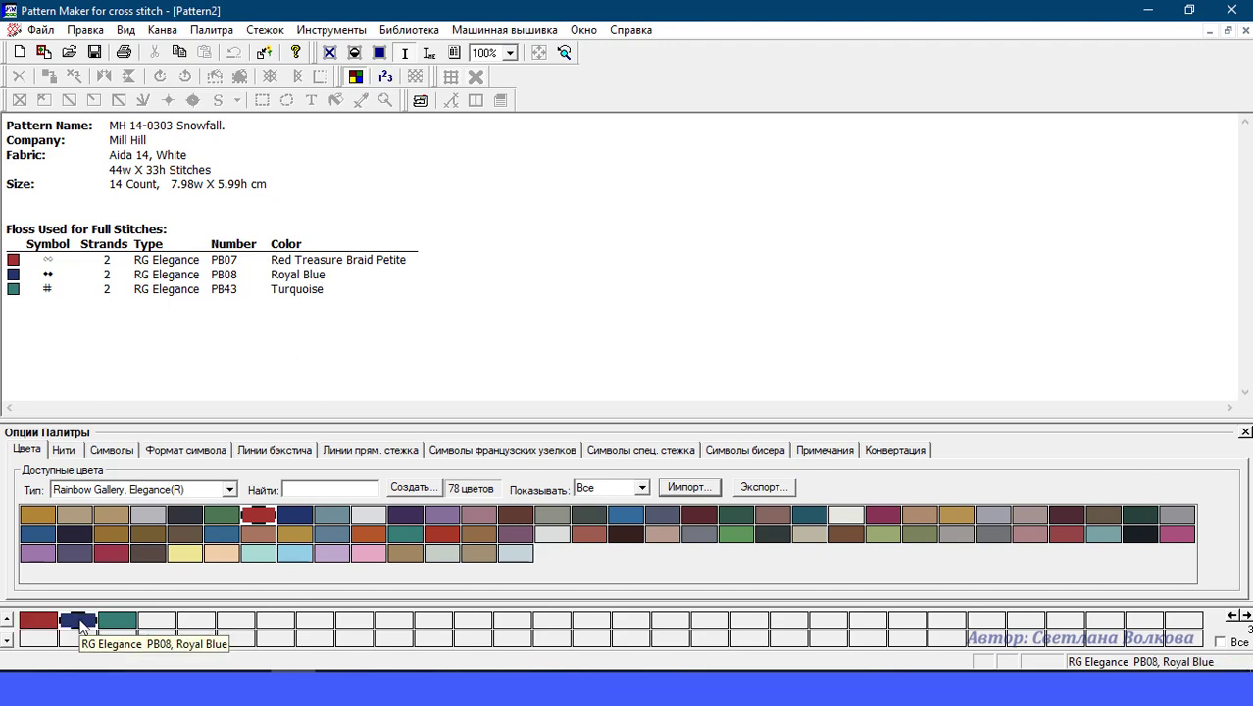
pyautogui.click(849, 455)
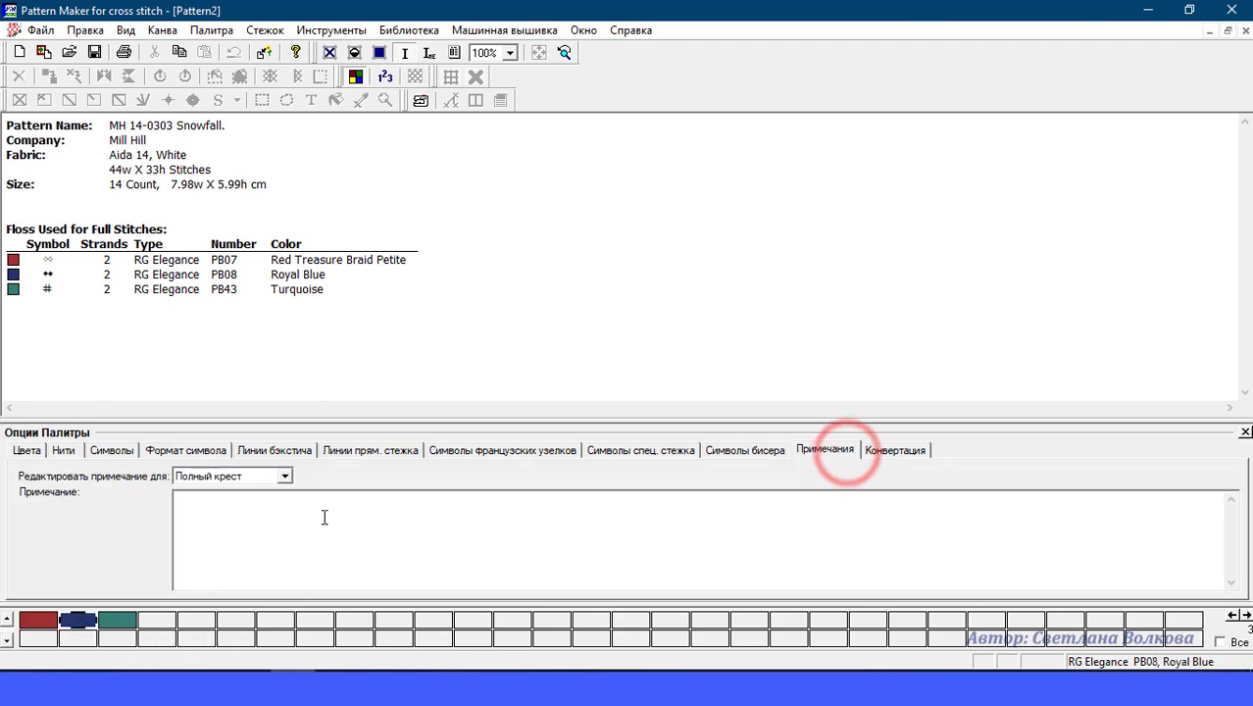
pyautogui.click(175, 510)
pyautogui.write('Treasure Braid Petite')
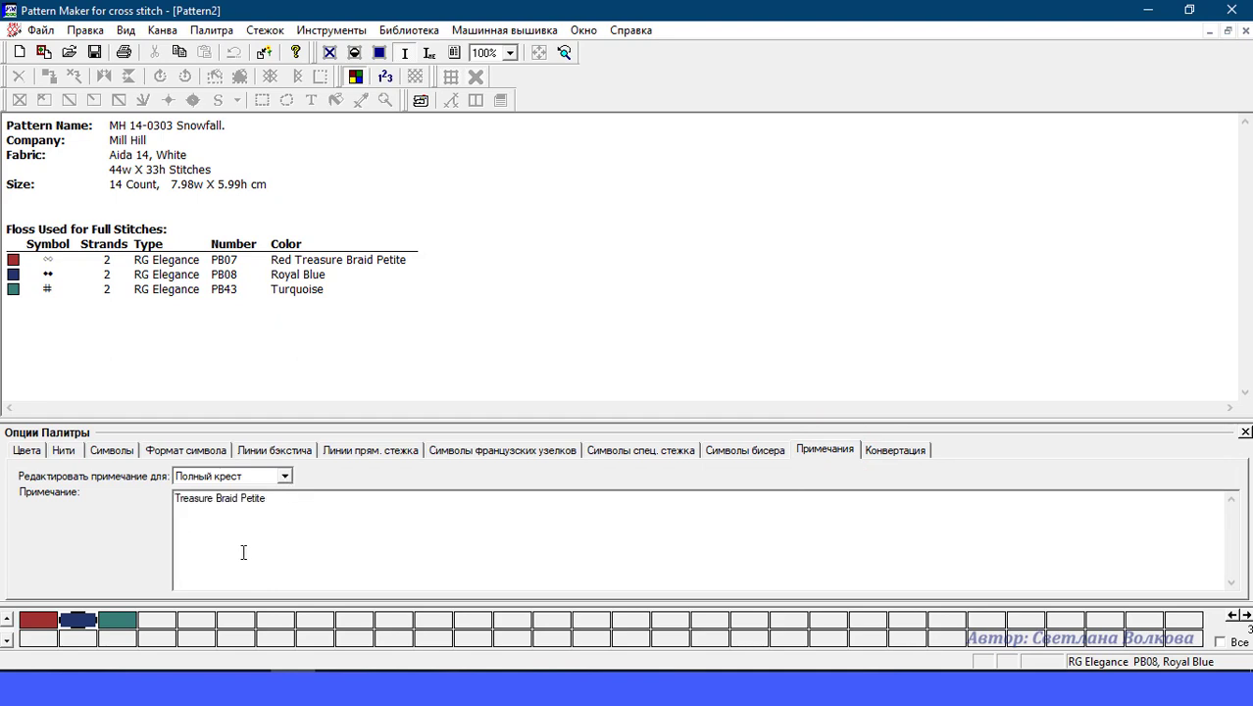
pyautogui.click(1245, 432)
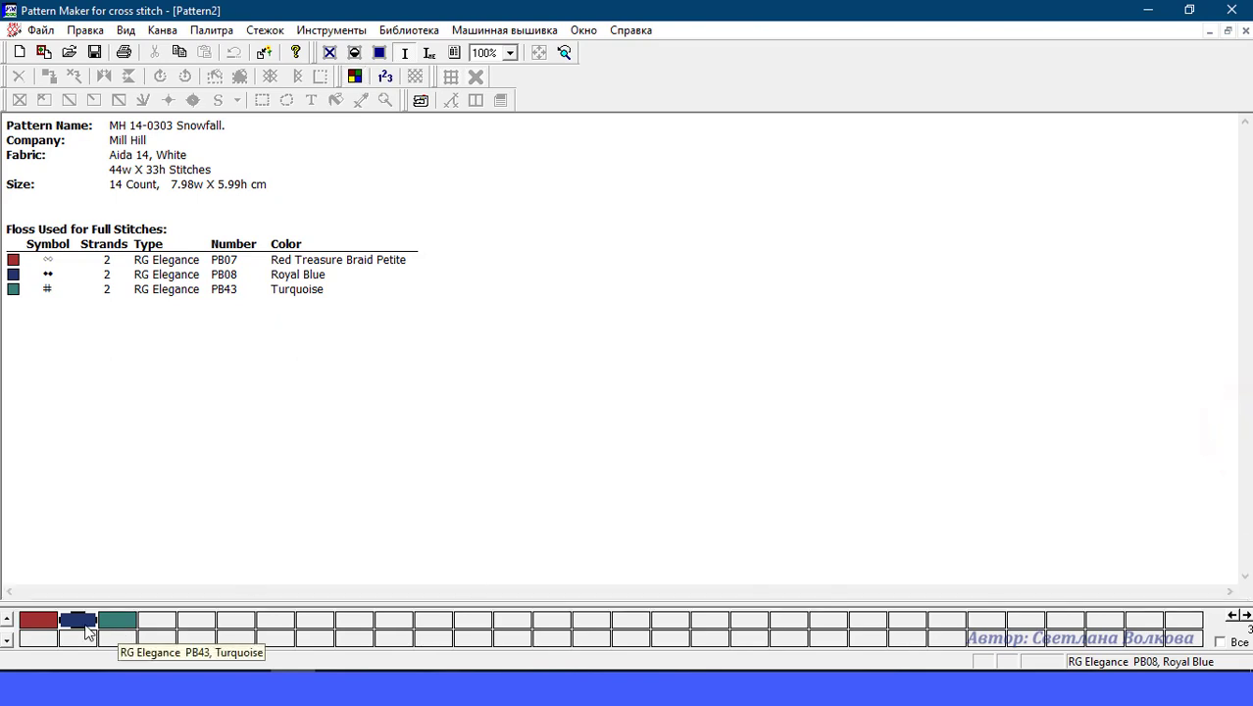
pyautogui.click(330, 54)
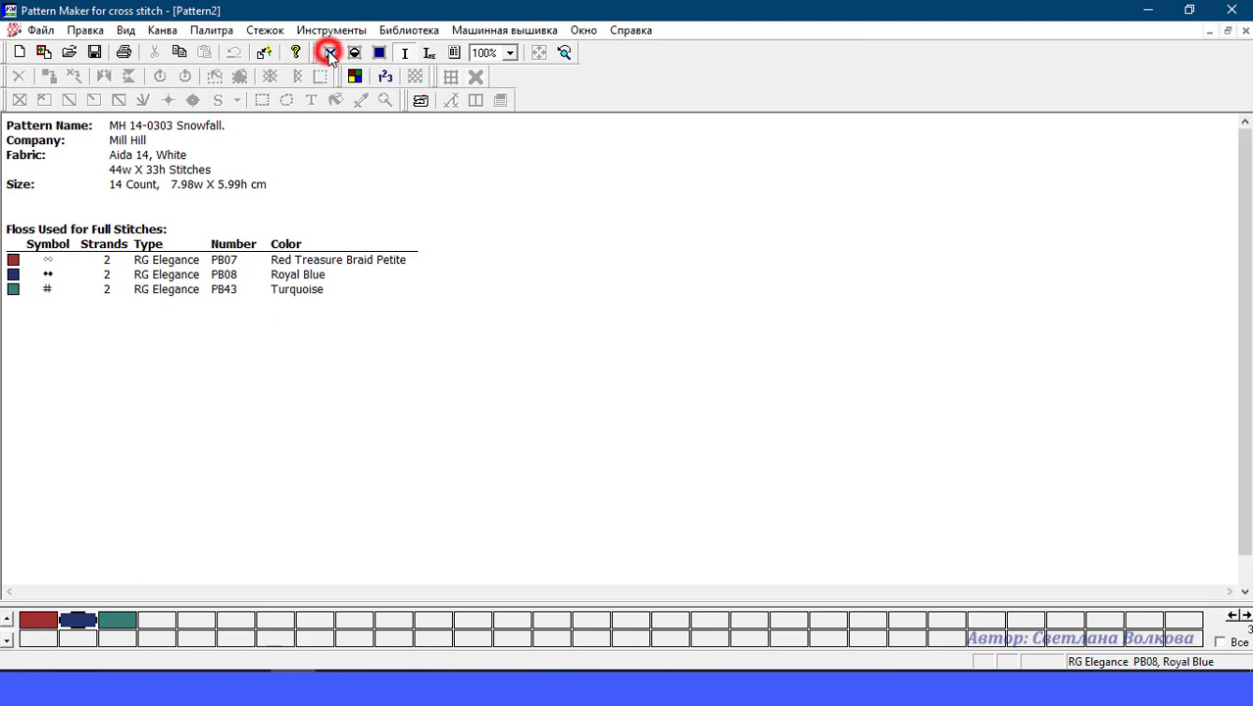
pyautogui.click(404, 53)
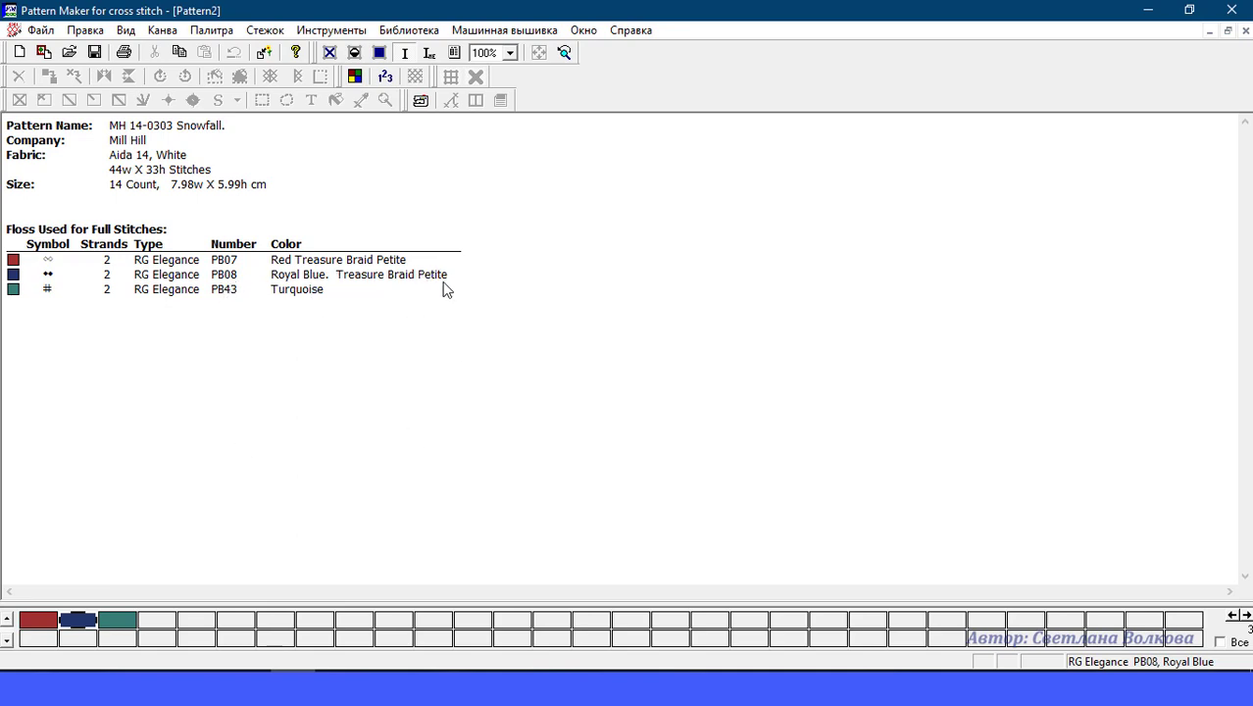
# Show the palette options again, return to the stitch view and close Pattern2 without saving its changes.
pyautogui.doubleClick(38, 626)
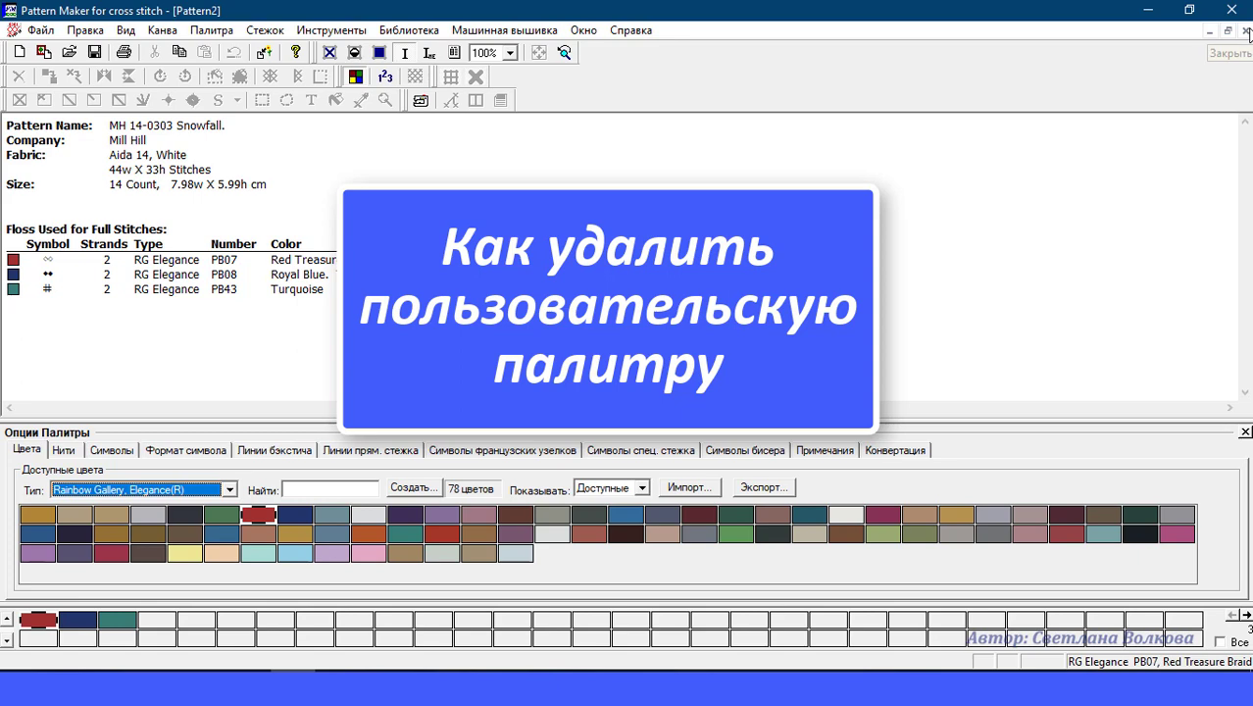
pyautogui.click(331, 54)
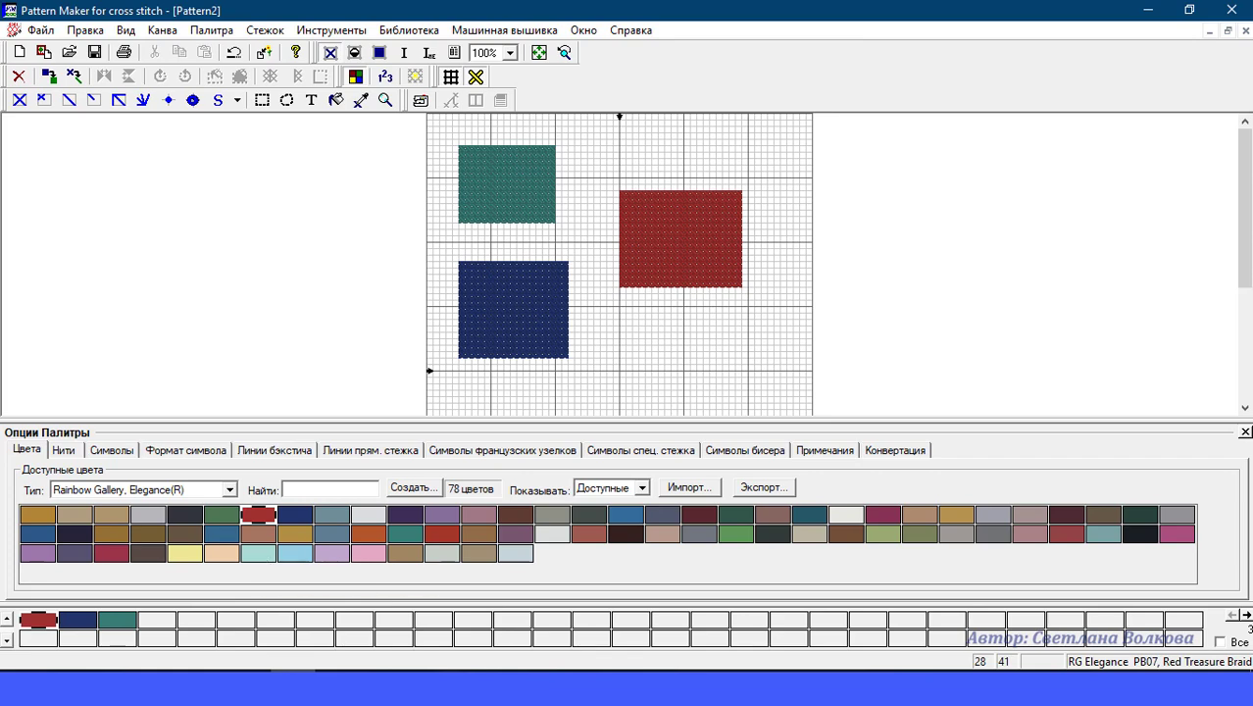
pyautogui.click(1246, 33)
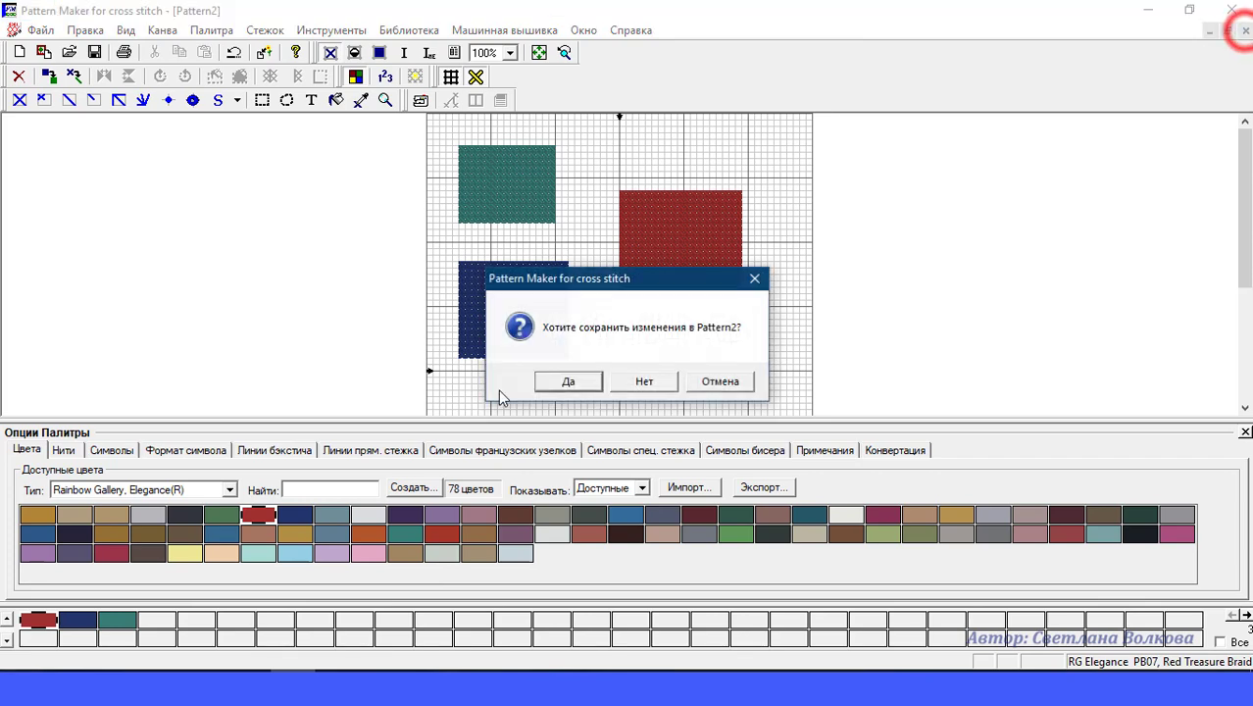
pyautogui.click(651, 379)
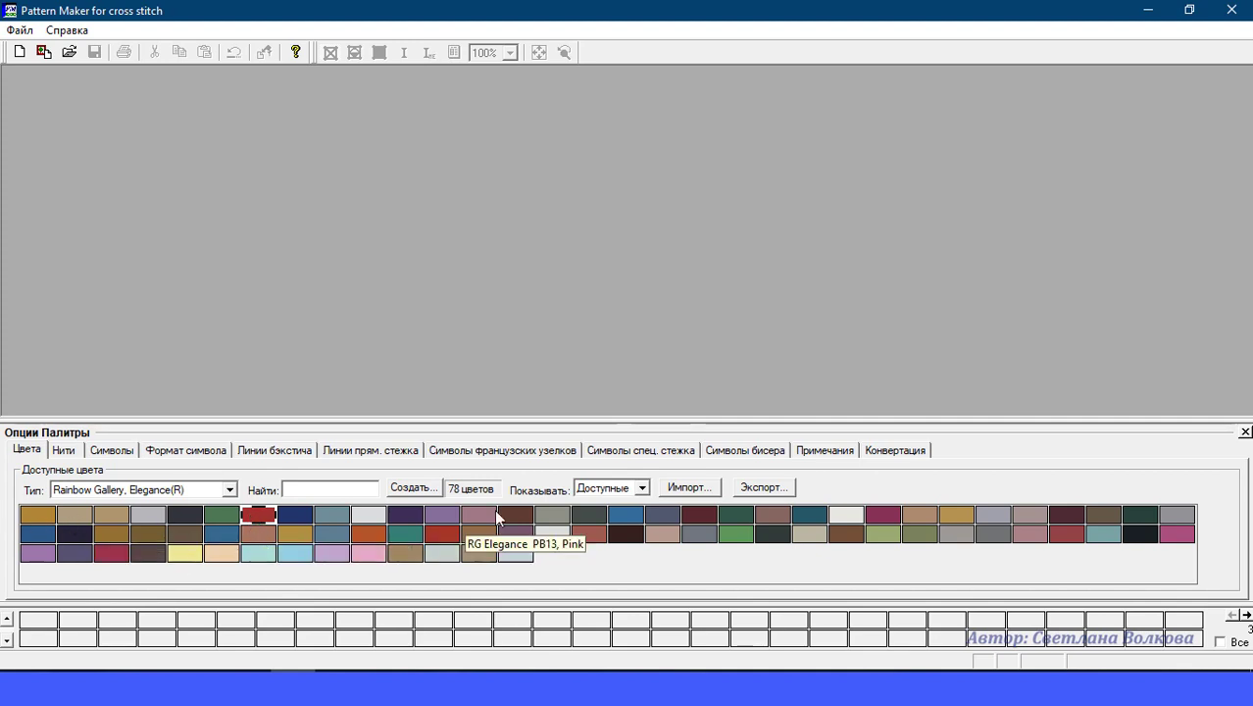
# Open the change list of the Rainbow Gallery, Elegance(R) palette and revert all its changes to remove the imported colours.
pyautogui.rightClick(256, 520)
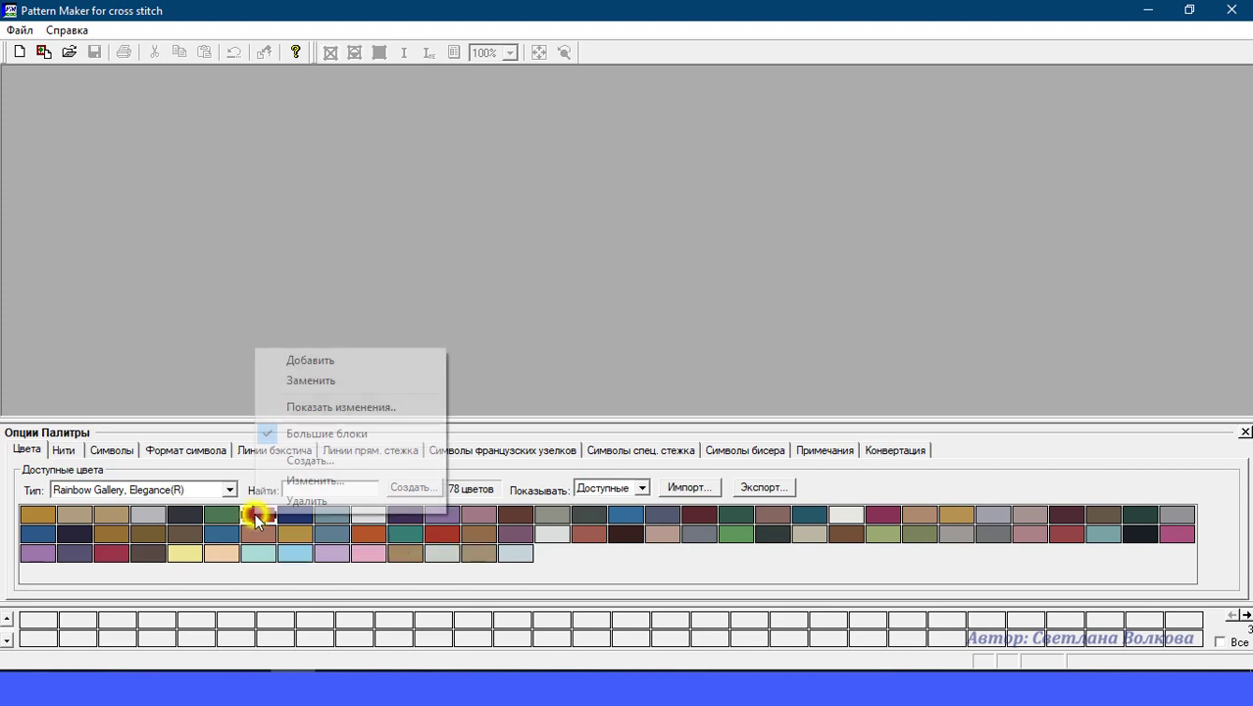
pyautogui.click(364, 410)
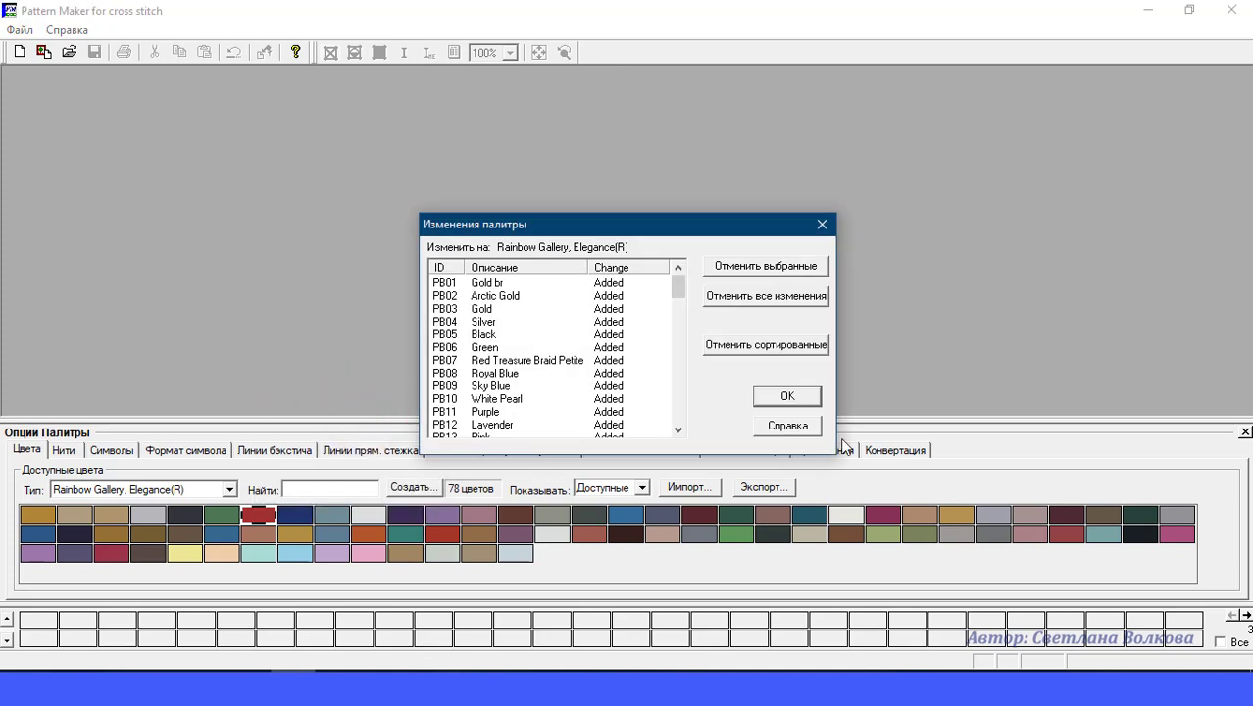
pyautogui.moveTo(678, 284)
pyautogui.mouseDown()
pyautogui.moveTo(682, 424)
pyautogui.moveTo(672, 280)
pyautogui.mouseUp()
pyautogui.click(779, 298)
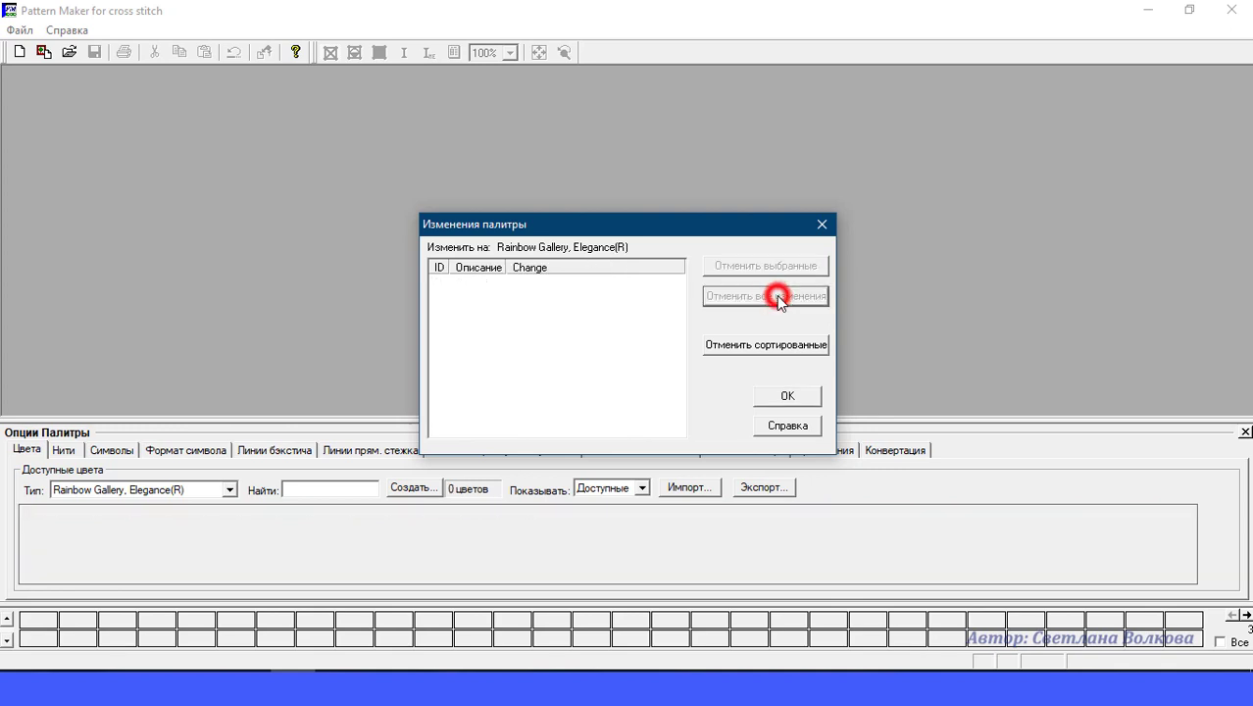
pyautogui.click(787, 396)
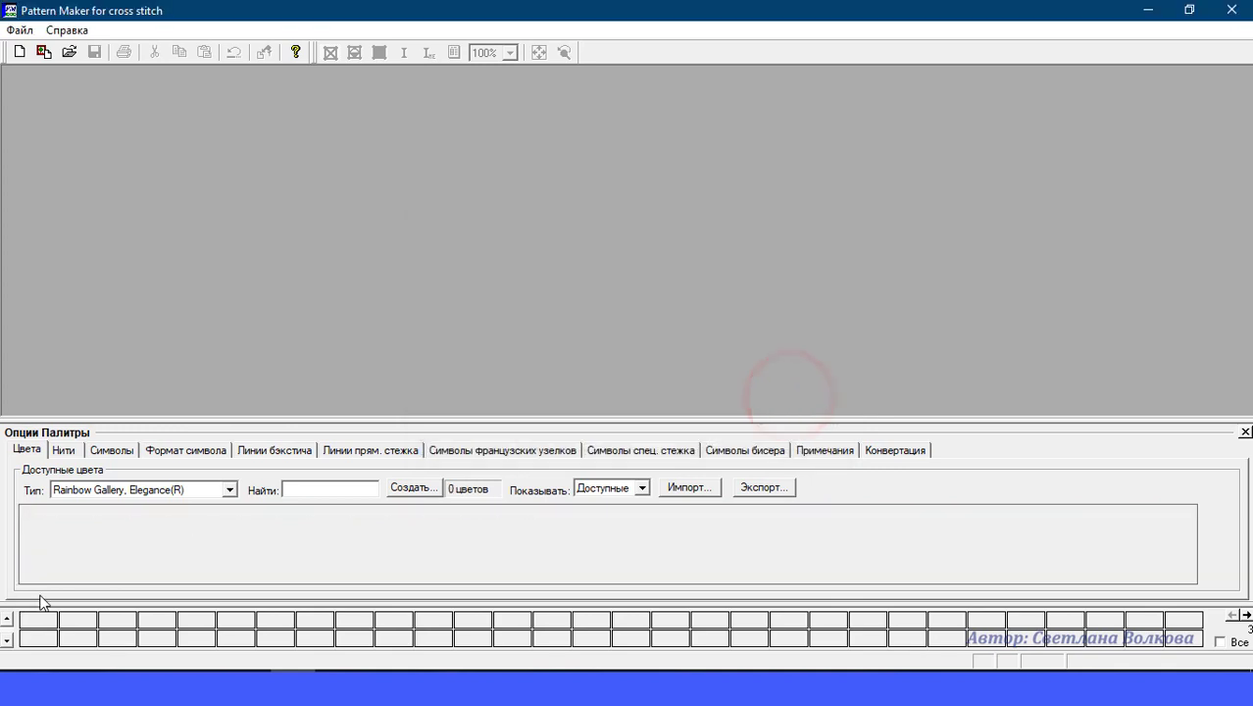